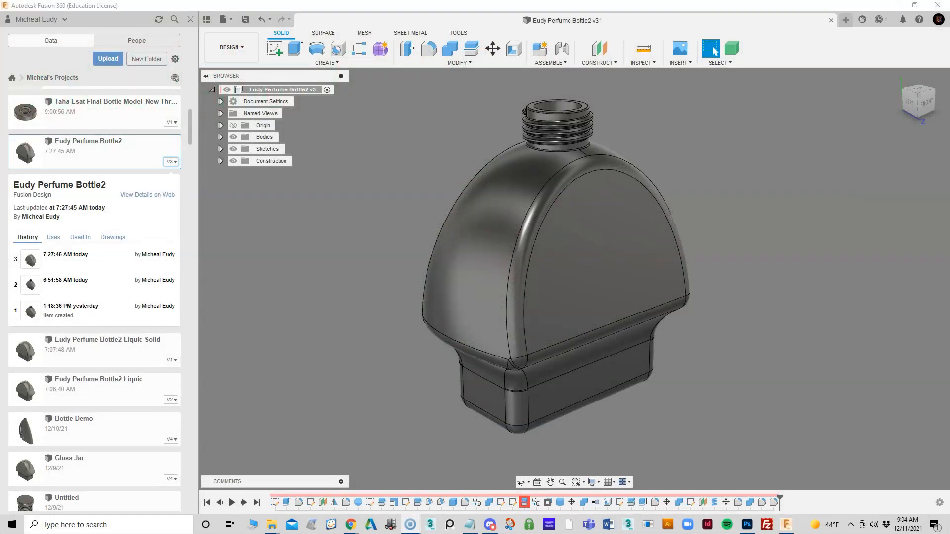
- Examine the perfume bottle's inner cavity and wall with hidden edges shown, then restore the opaque display
shift+middle_drag(618, 277, 660, 289)
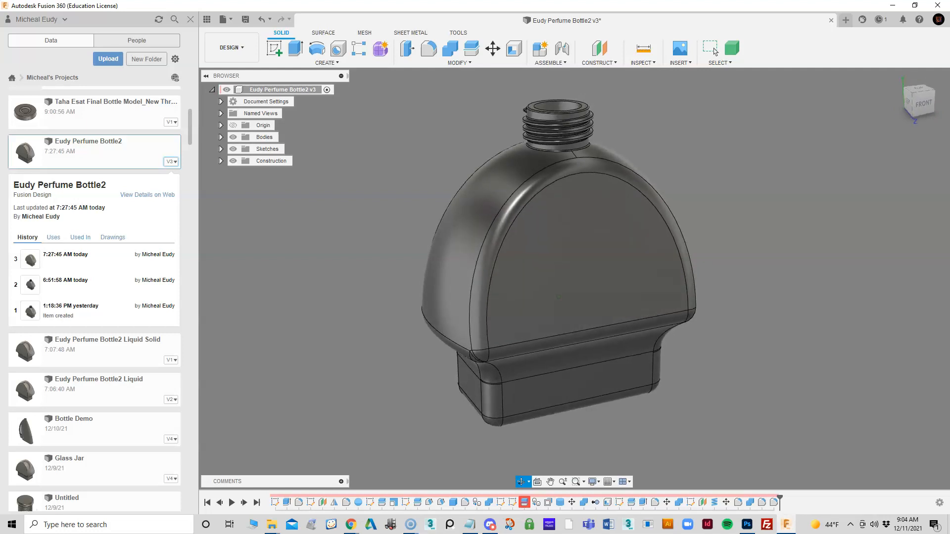
click(715, 51)
key(ctrl+5)
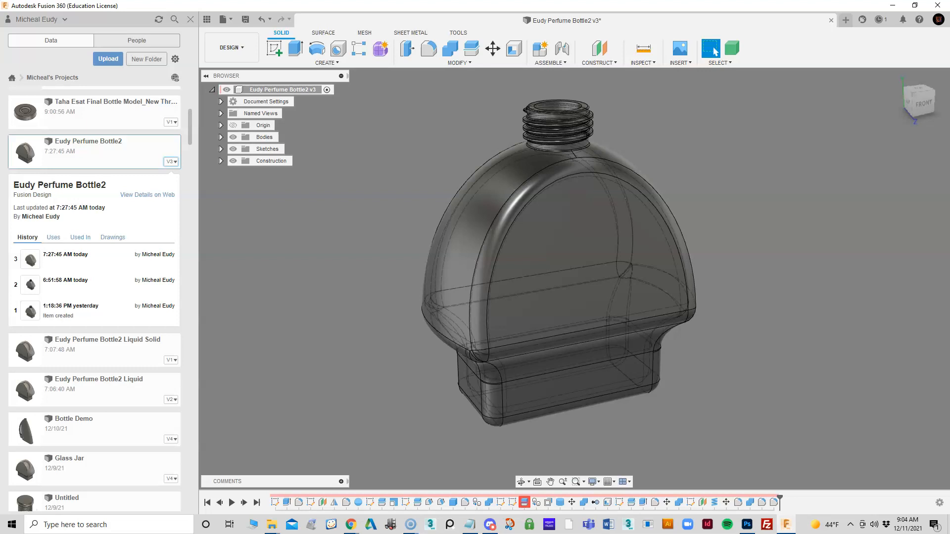
shift+middle_drag(625, 199, 585, 204)
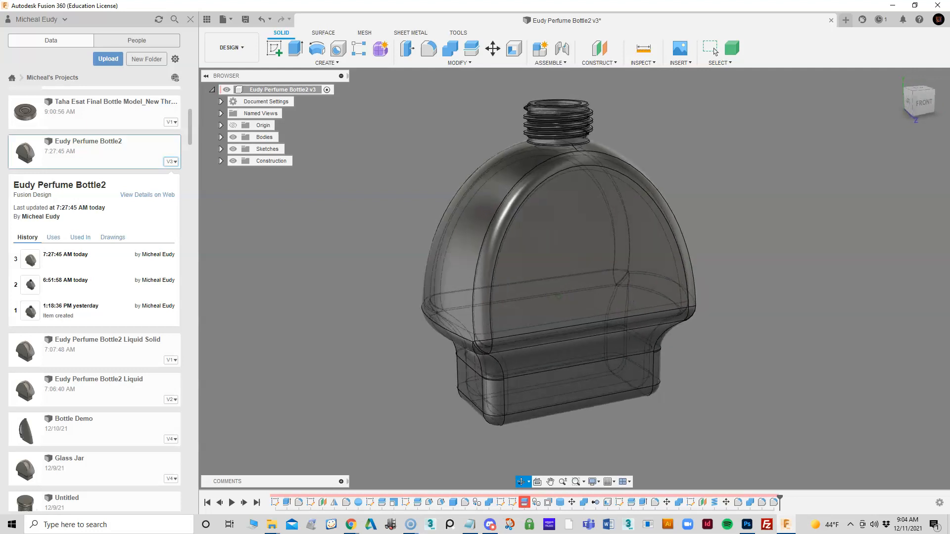
click(715, 52)
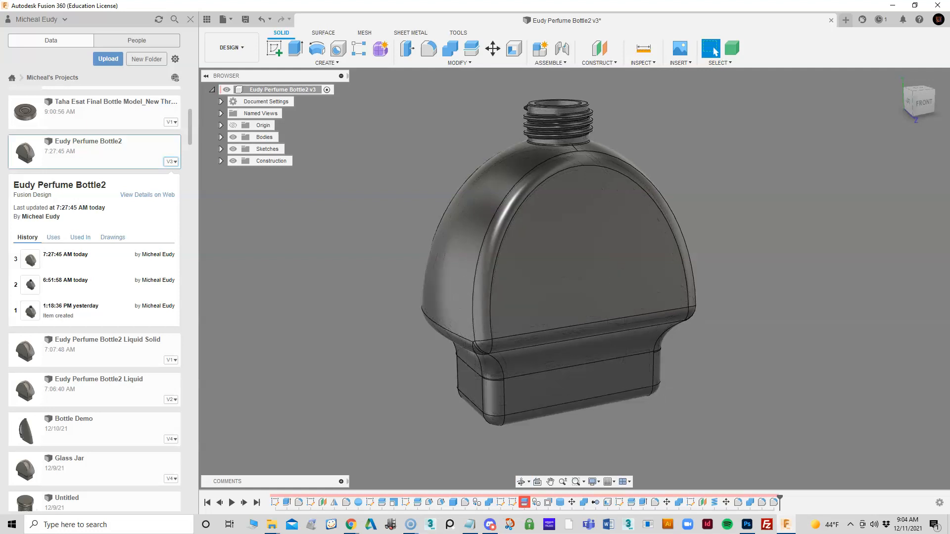
middle_drag(574, 409, 583, 399)
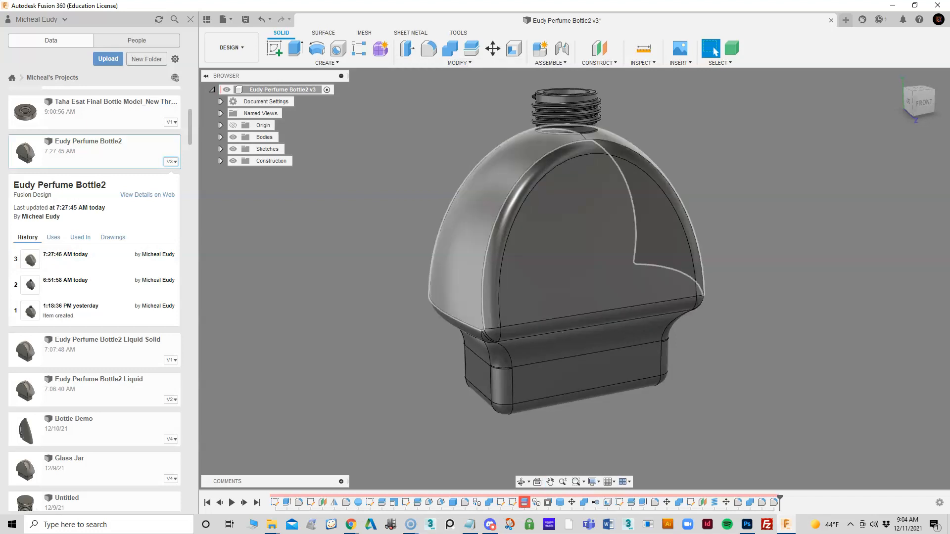
- Save the design as a new file, appending "_Inner Liquid" to the existing name
key(ctrl+s)
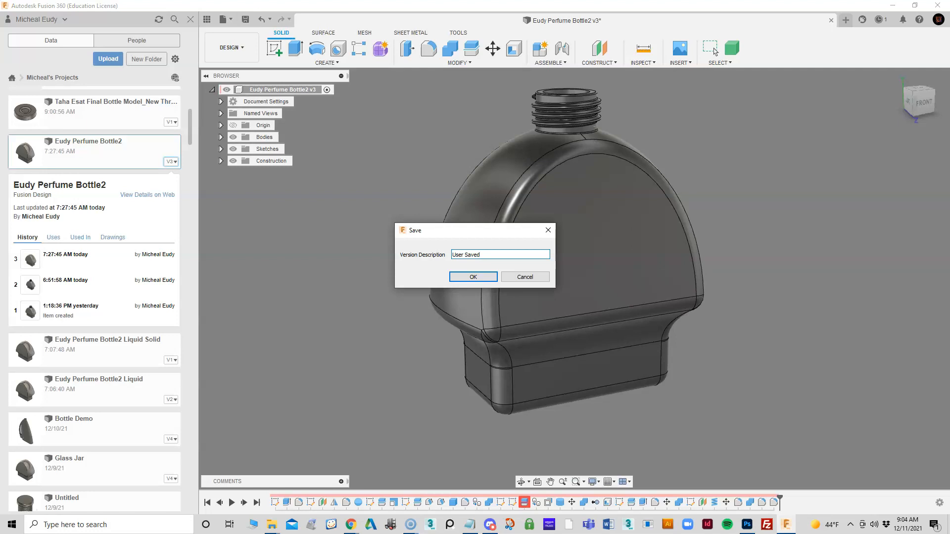
key(Return)
key(ctrl+shift+s)
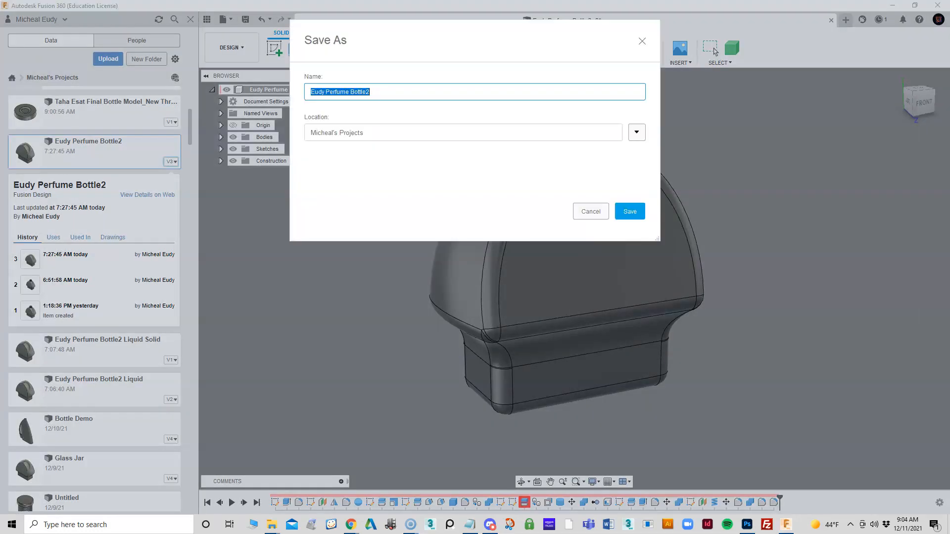
click(411, 133)
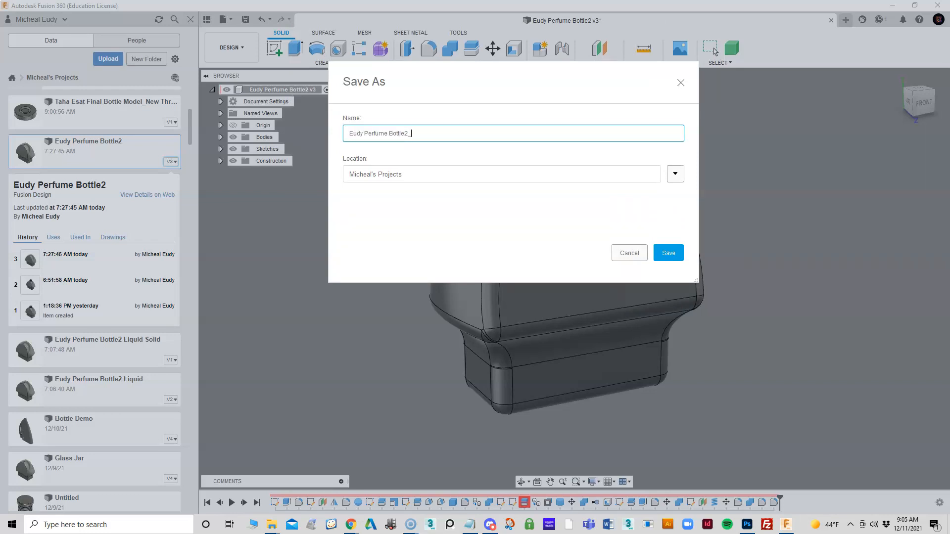
text(_Inner Liquid)
key(Return)
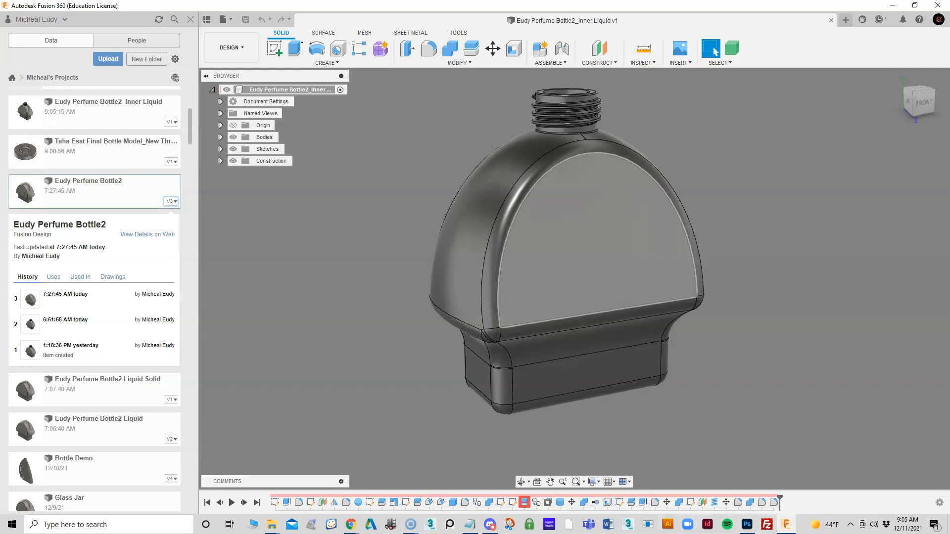
- Roll the history marker back to just after OffsetFaces3, before the neck cylinder, and list the design's bodies
click(566, 100)
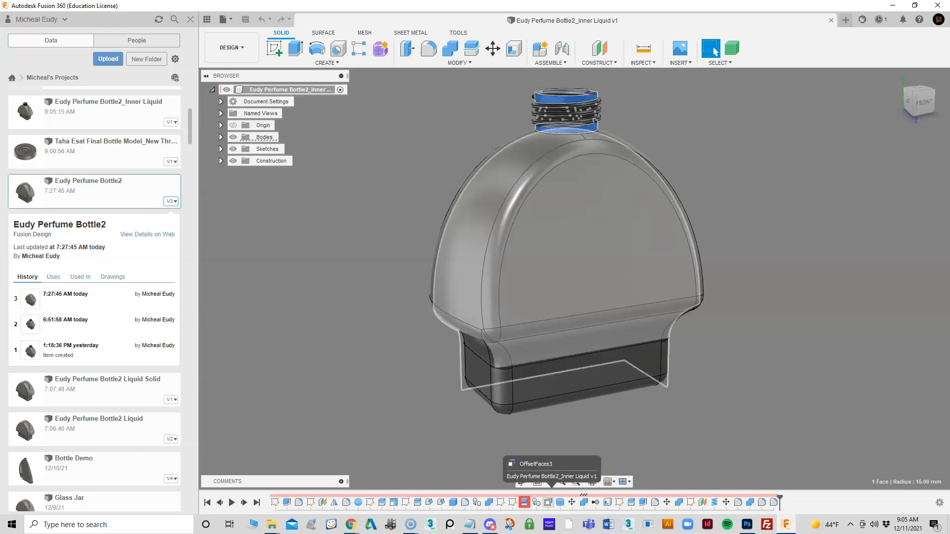
right_click(548, 502)
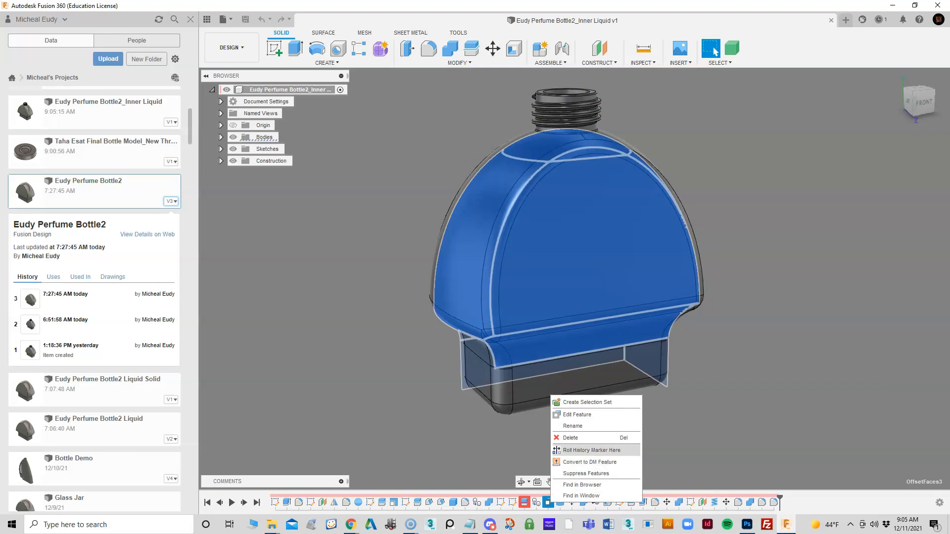
click(591, 451)
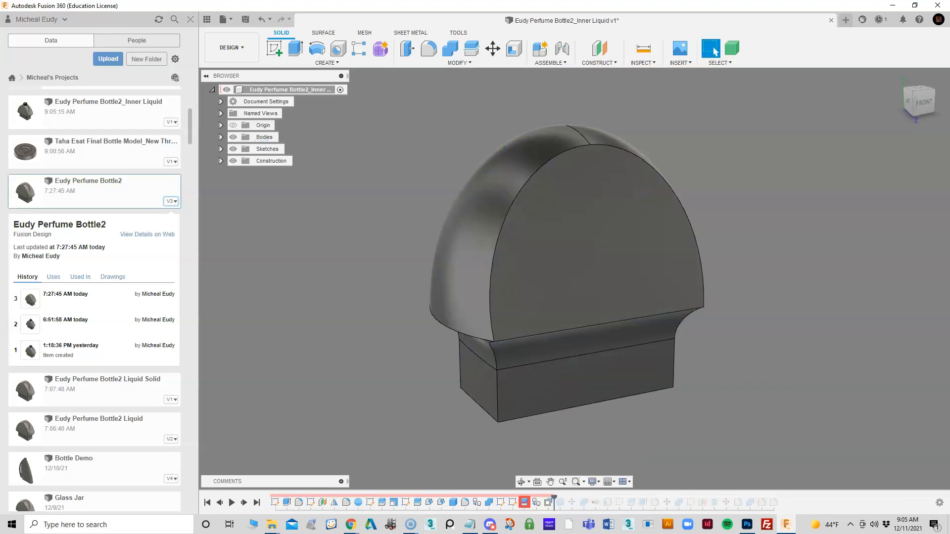
drag(554, 499, 566, 499)
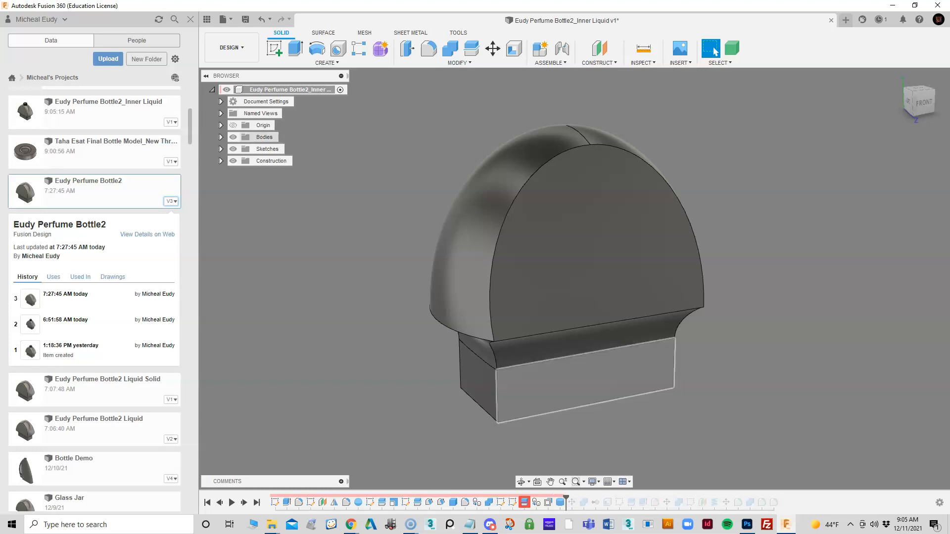
click(221, 137)
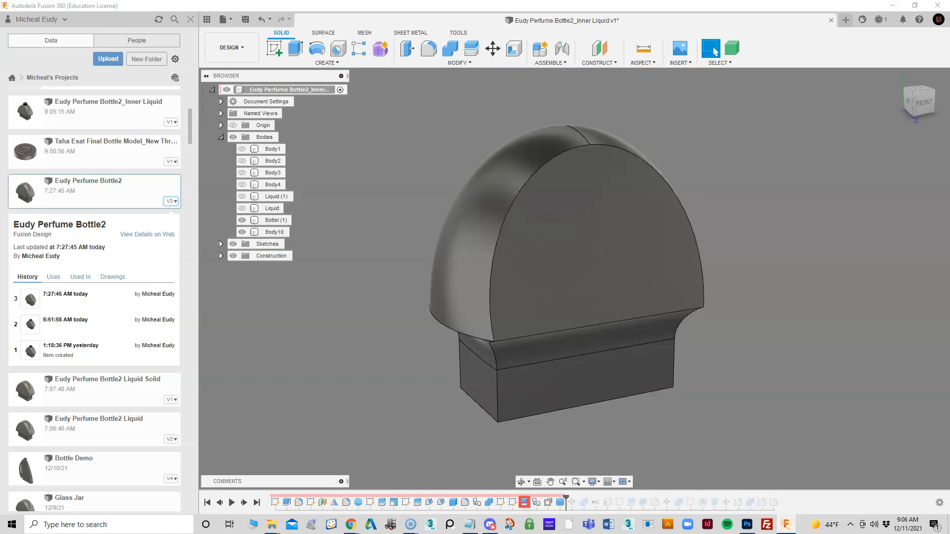
drag(566, 500, 581, 501)
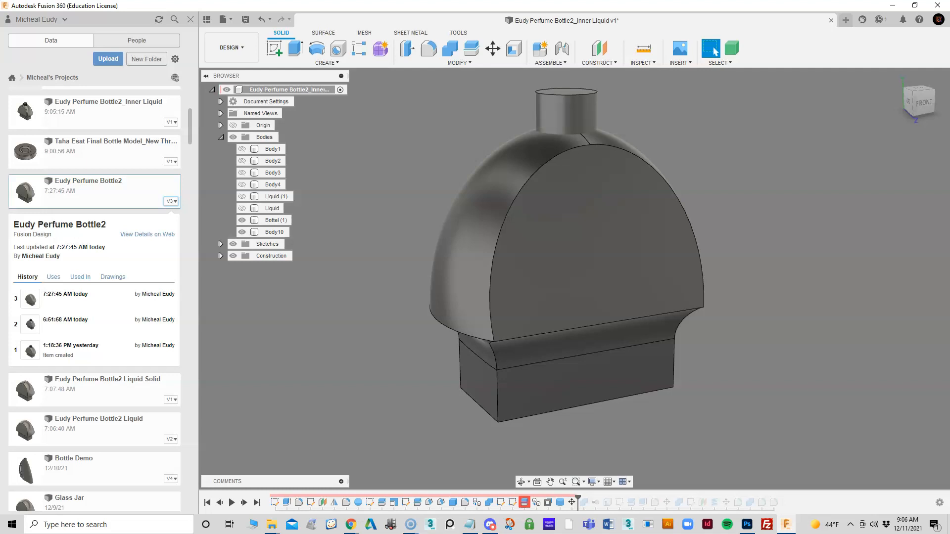
drag(578, 500, 554, 500)
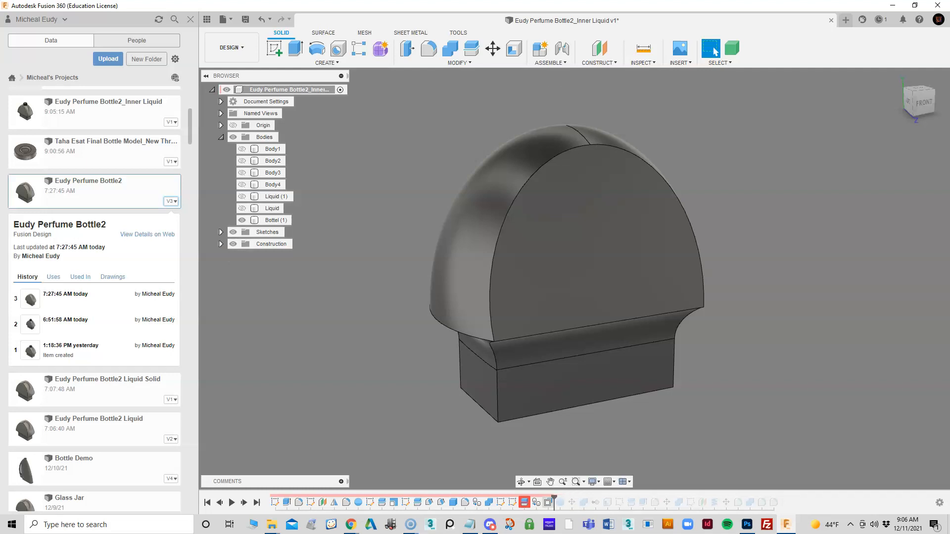
- Delete all timeline features after the history marker, starting from the neck cylinder
scroll(445, 236, down, 2)
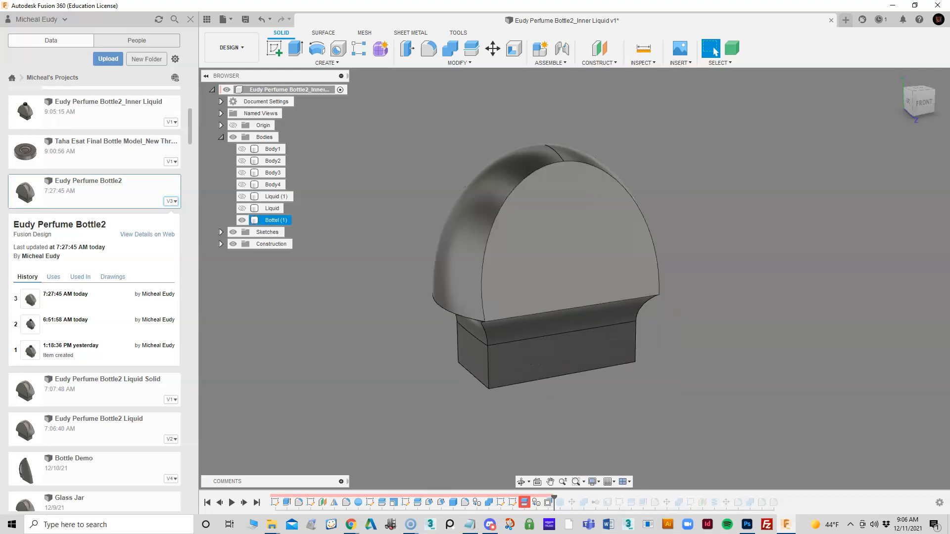
click(715, 52)
shift+middle_drag(495, 257, 730, 253)
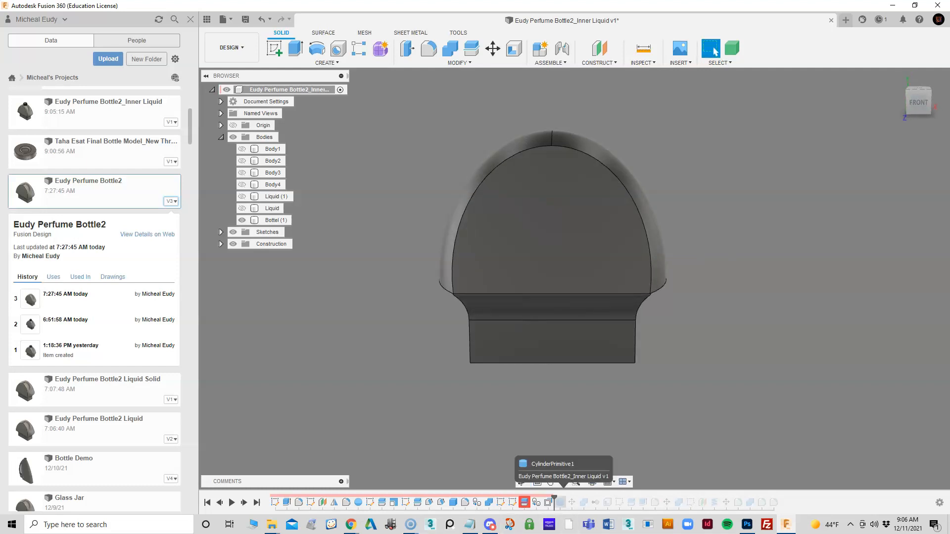
right_click(560, 503)
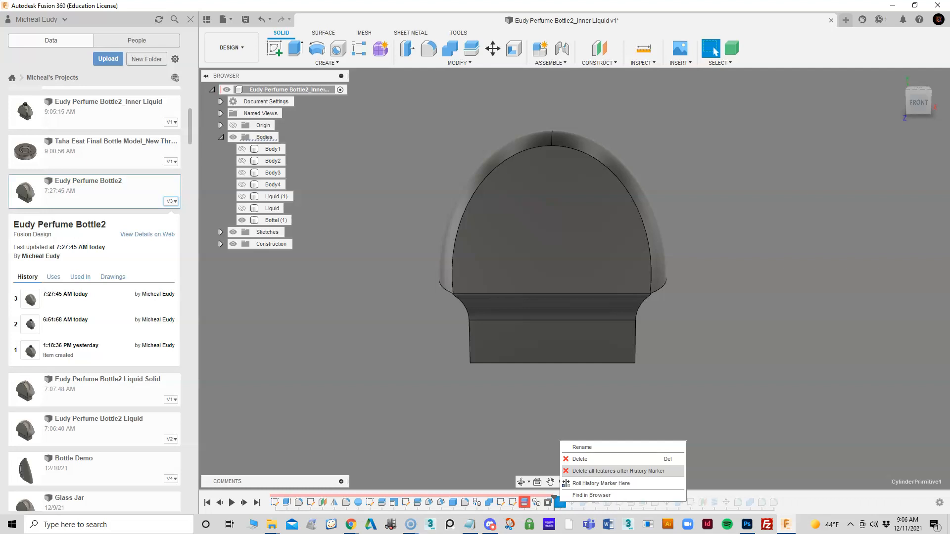
click(618, 471)
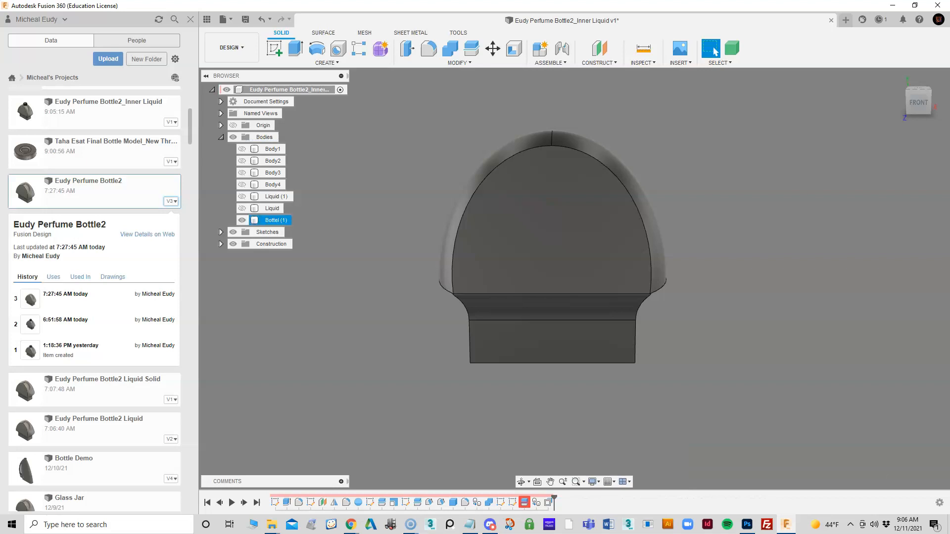
- Stop capturing design history for the whole design, removing its timeline
shift+middle_drag(515, 277, 619, 326)
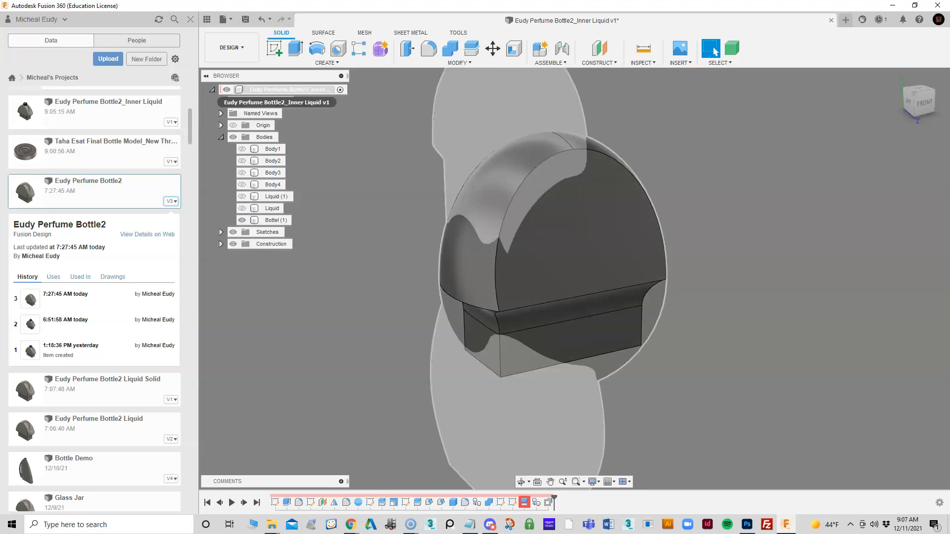
right_click(271, 90)
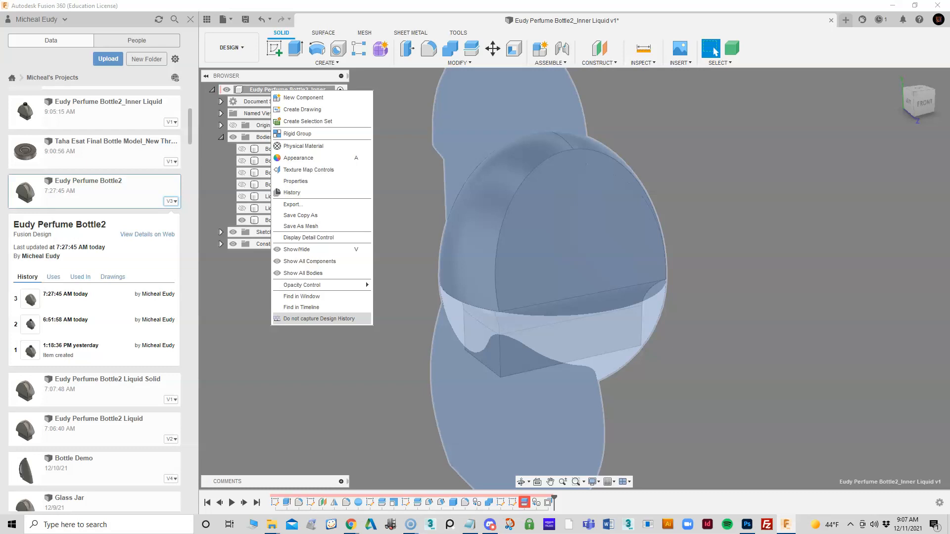
key(Return)
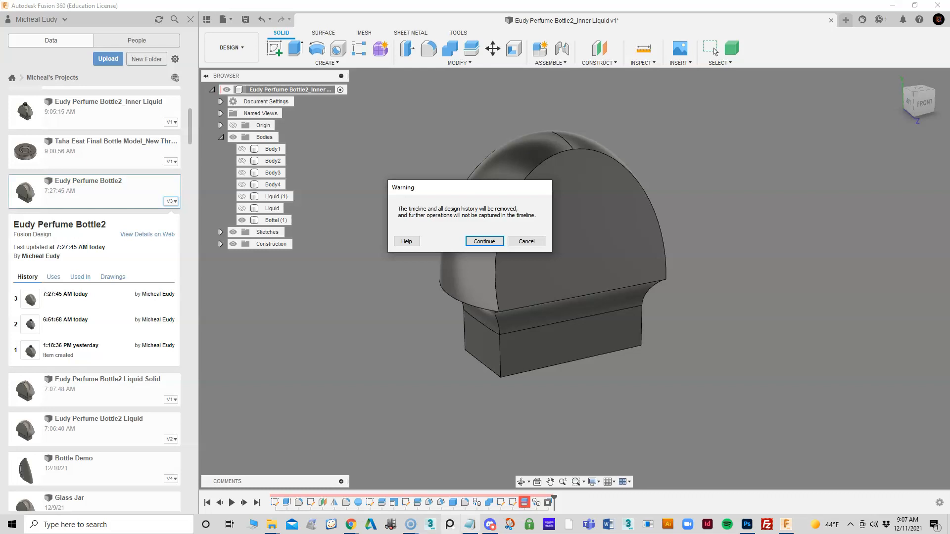
key(Return)
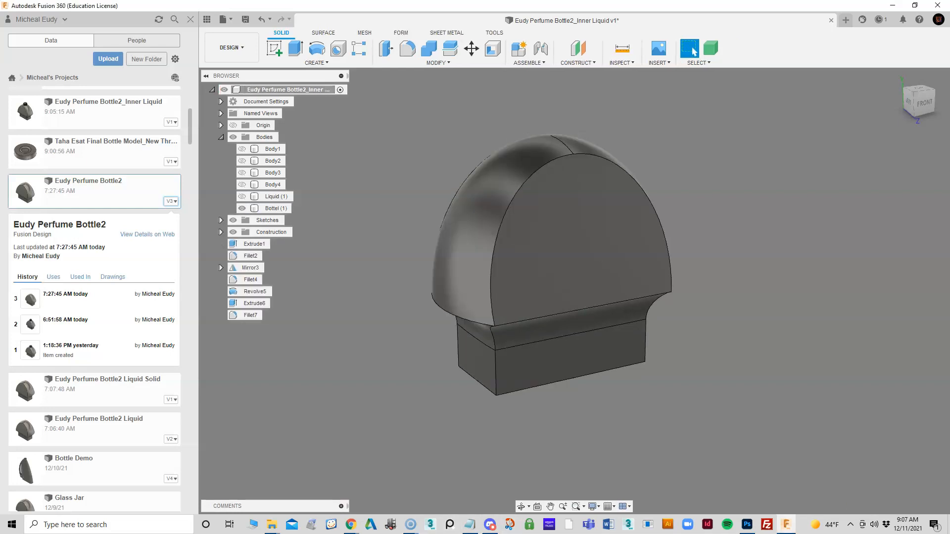
- Delete the hidden bodies Body1 through Liquid (1), keeping only the Bottel (1) body
click(273, 148)
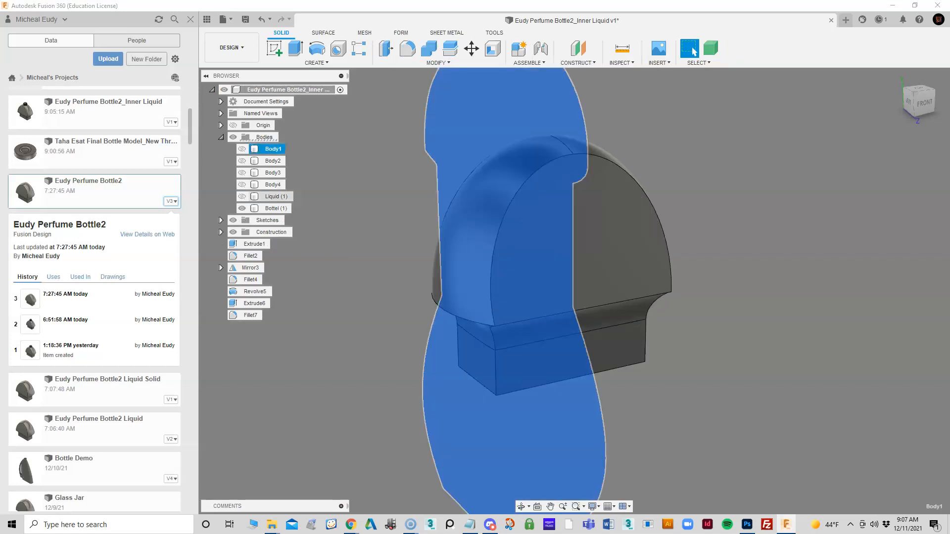
shift+click(275, 196)
right_click(272, 196)
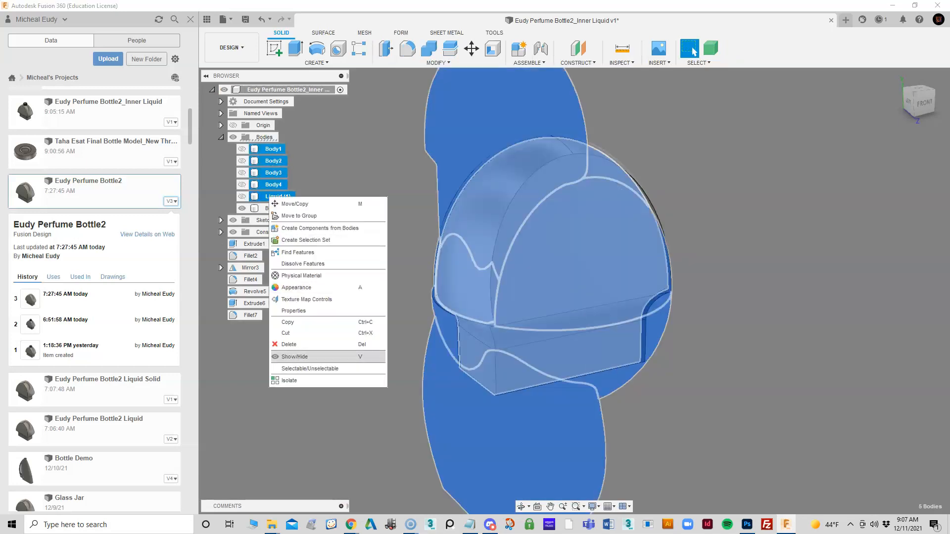
click(292, 344)
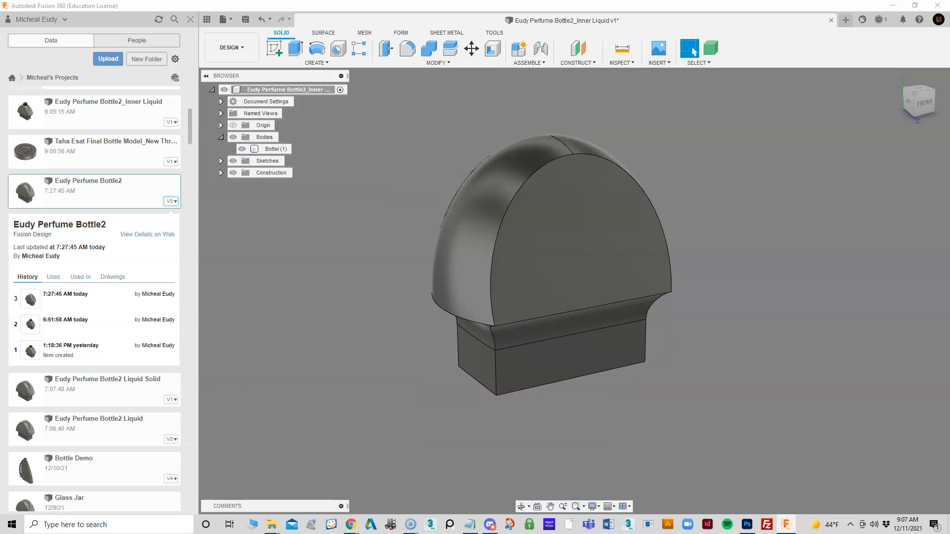
- Rename the remaining body as Liquid
scroll(551, 267, up, 1)
middle_drag(552, 266, 573, 281)
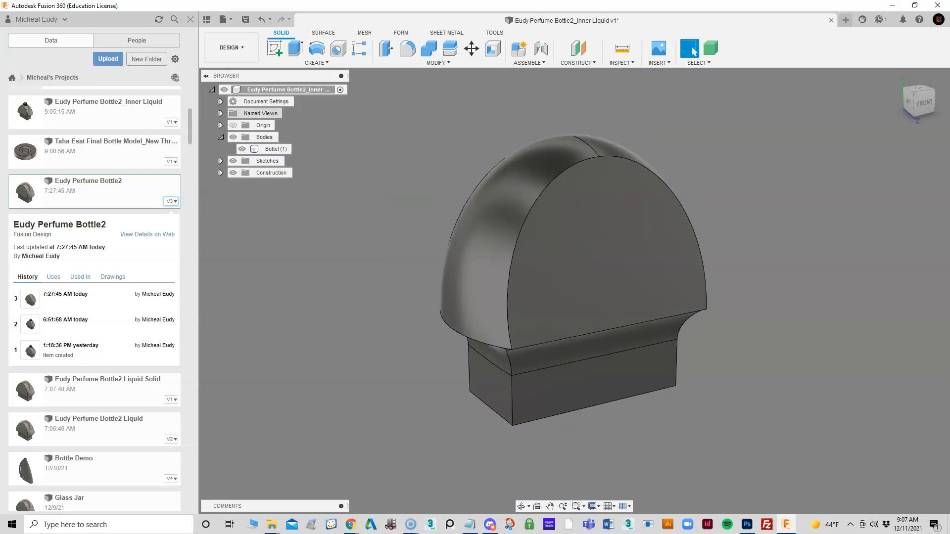
right_click(275, 150)
double_click(274, 149)
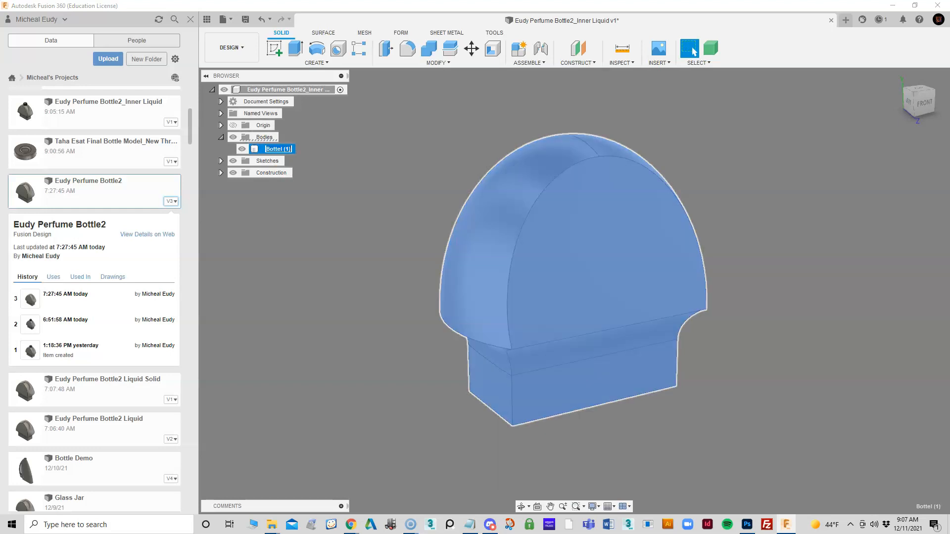
text(Liquid)
key(Return)
key(Escape)
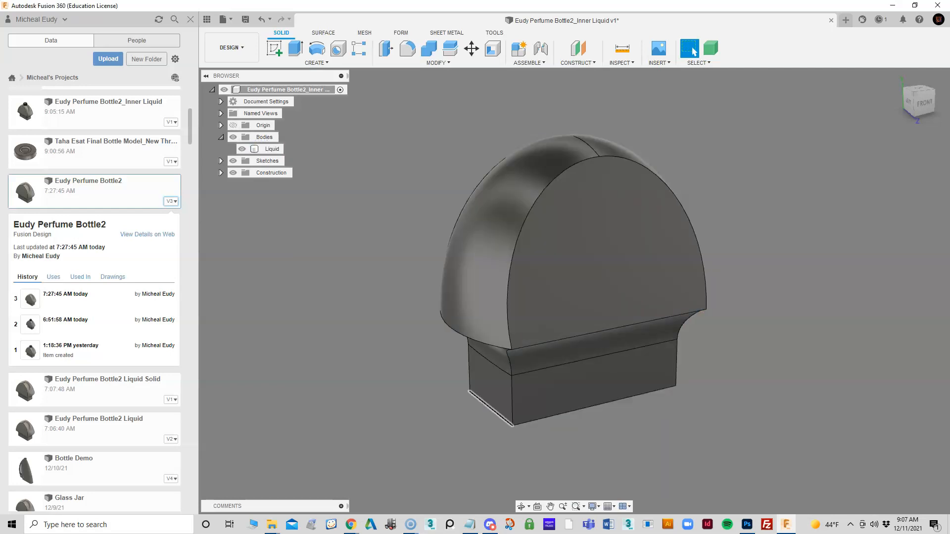
- Turn design history capture back on and save the design as a new version with the description "User Saved"
right_click(308, 90)
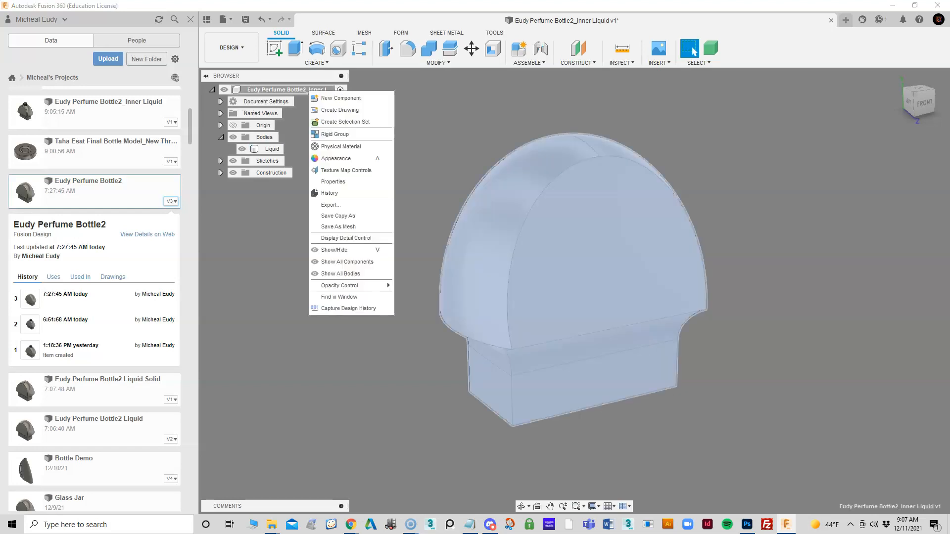
click(350, 309)
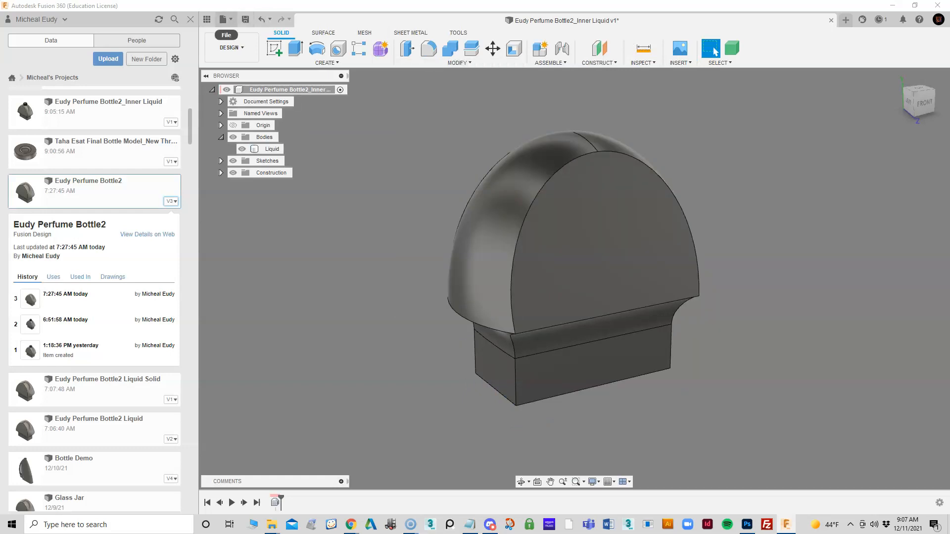
key(ctrl+s)
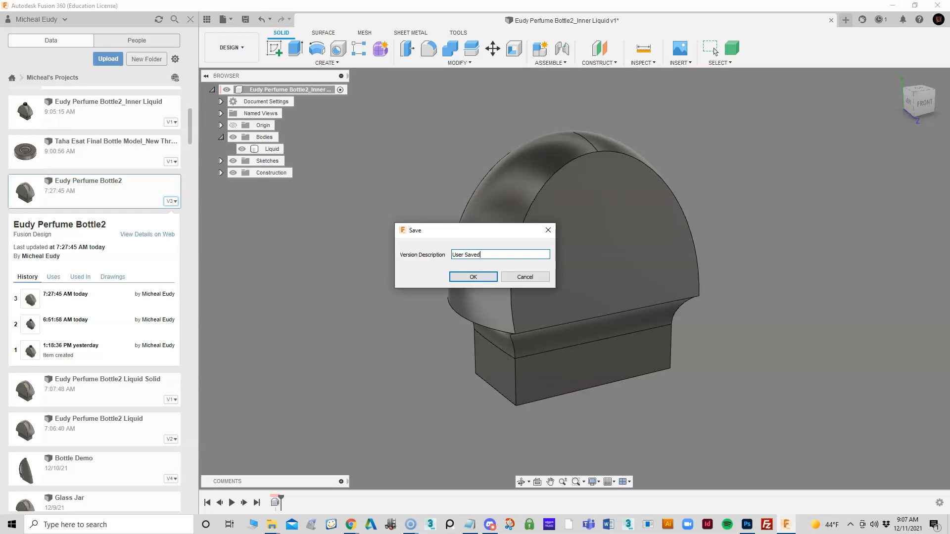
key(Return)
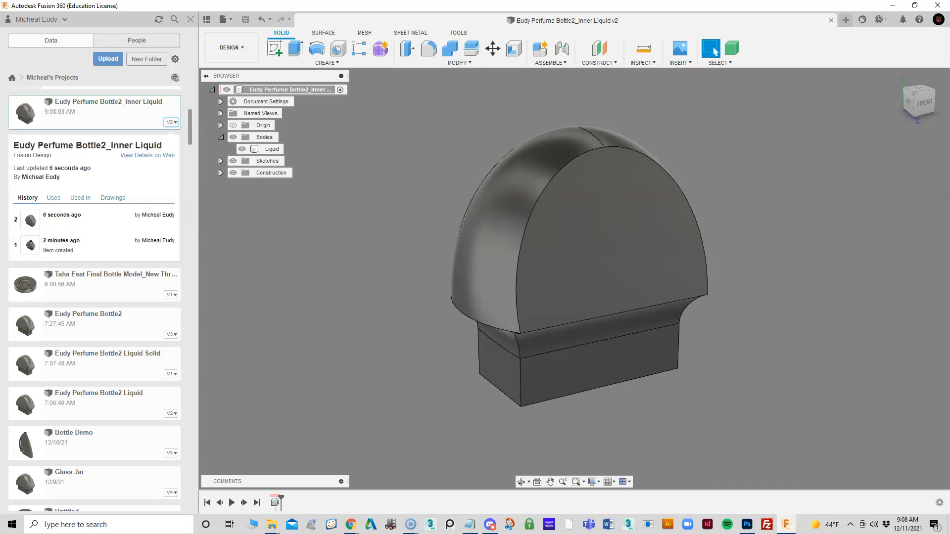
scroll(94, 297, down, 2)
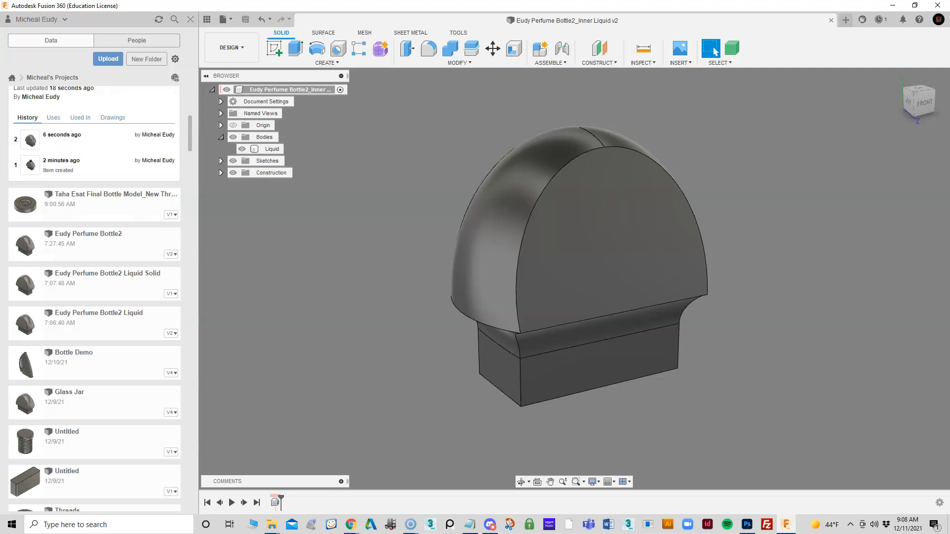
- Open the Perfume Bottle2 design, delete its inserted Liquid Solid component and show the list of individual bodies
double_click(24, 244)
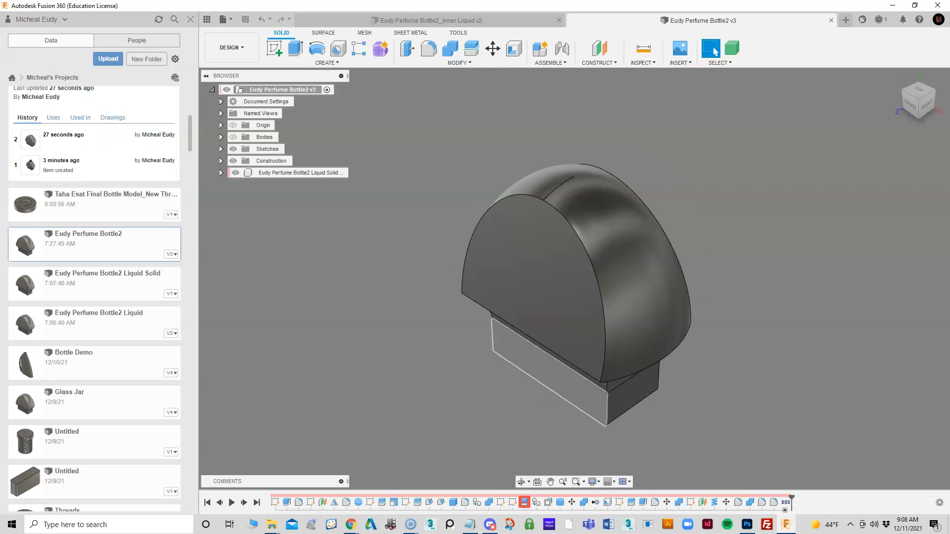
click(277, 173)
right_click(275, 173)
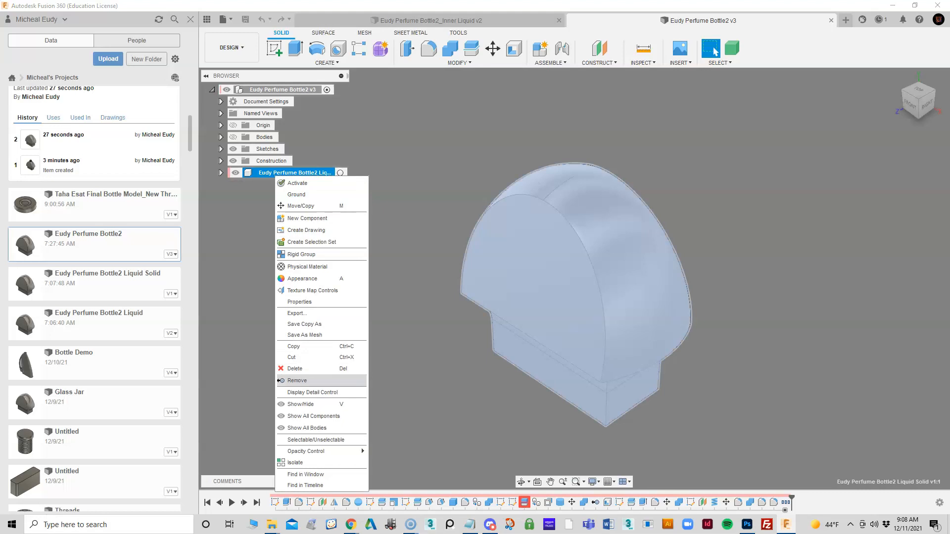
click(297, 368)
key(Return)
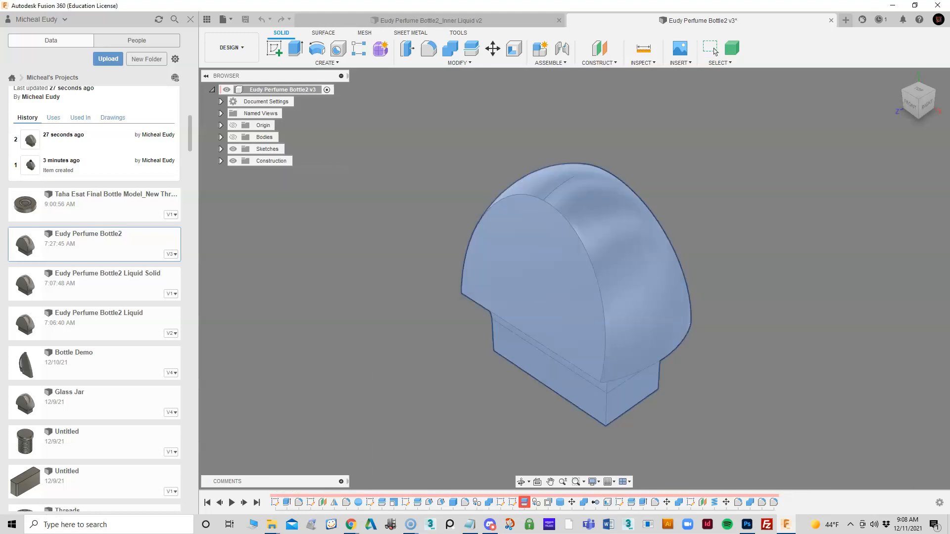
mouse_move(596, 181)
middle_down()
mouse_move(677, 166)
mouse_move(700, 144)
mouse_move(698, 133)
mouse_move(658, 178)
mouse_move(606, 184)
middle_up()
click(221, 137)
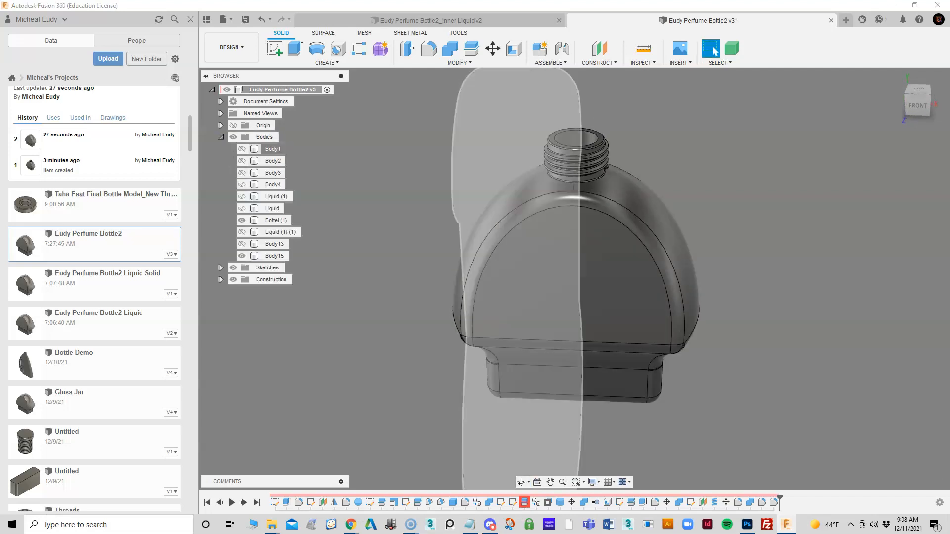
- Try to delete the hidden bodies Body1 through Liquid
click(272, 149)
shift+click(273, 208)
right_click(270, 208)
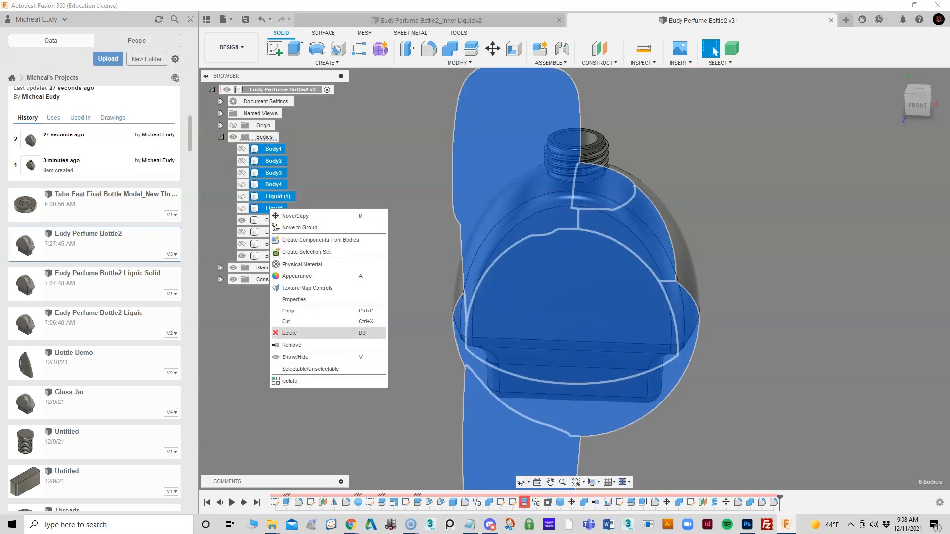
click(291, 333)
key(Escape)
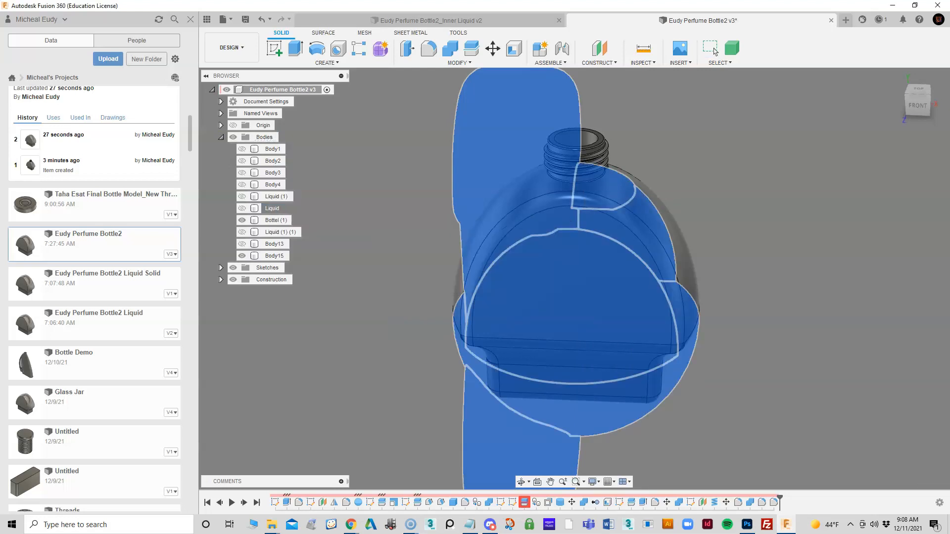
- Remove the hidden bodies Body1 through Liquid from the design while keeping their history in the timeline
click(272, 149)
shift+click(272, 208)
right_click(272, 206)
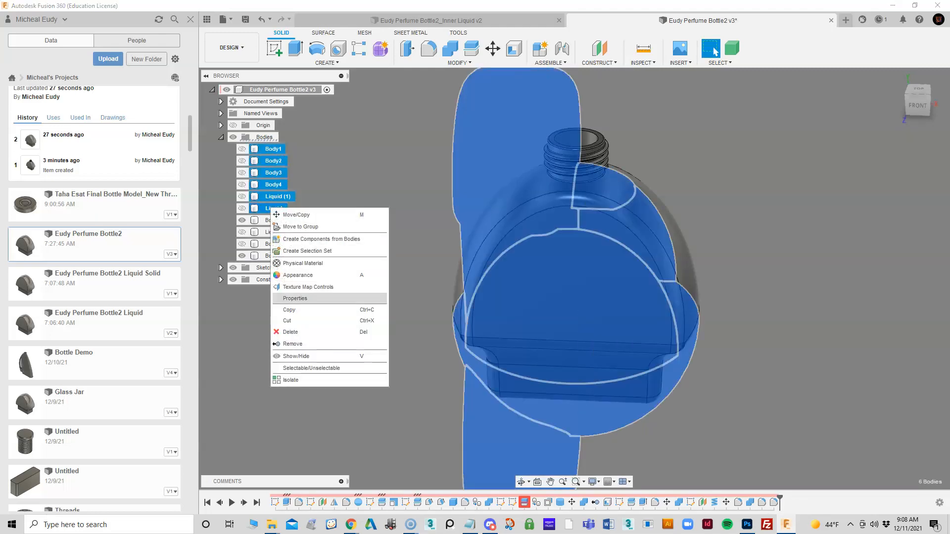
click(292, 344)
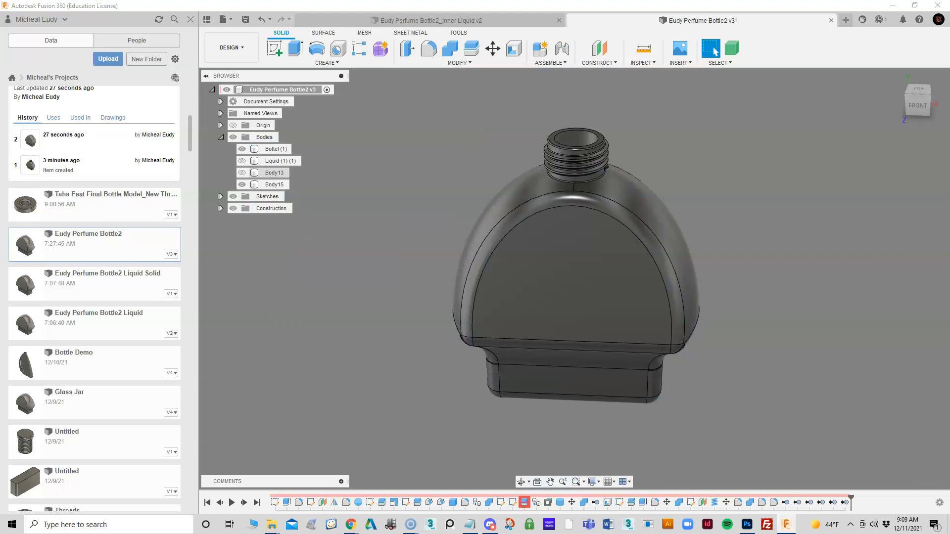
- Check the Bottel (1) and Body15 bodies, then remove Liquid (1) (1), Body13 and Body15, keeping only Bottel (1)
click(242, 149)
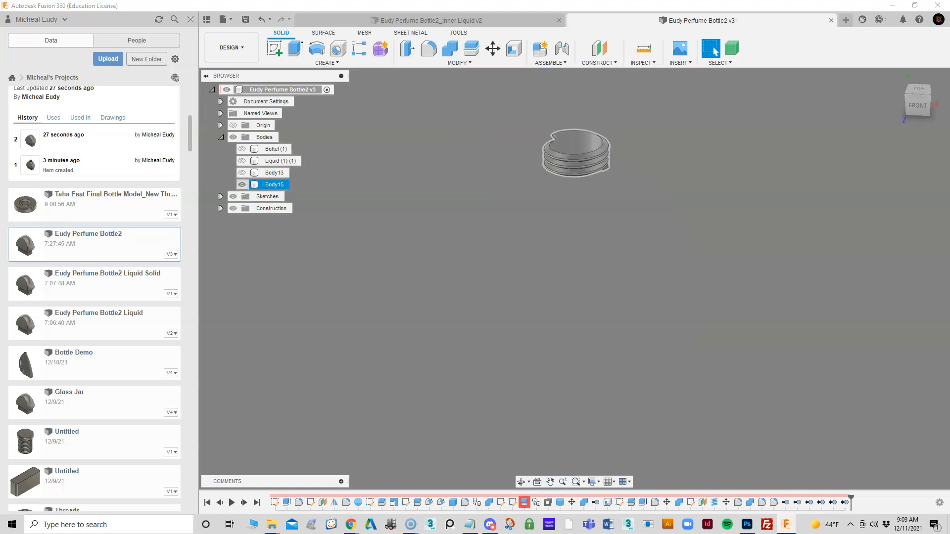
click(242, 149)
click(242, 185)
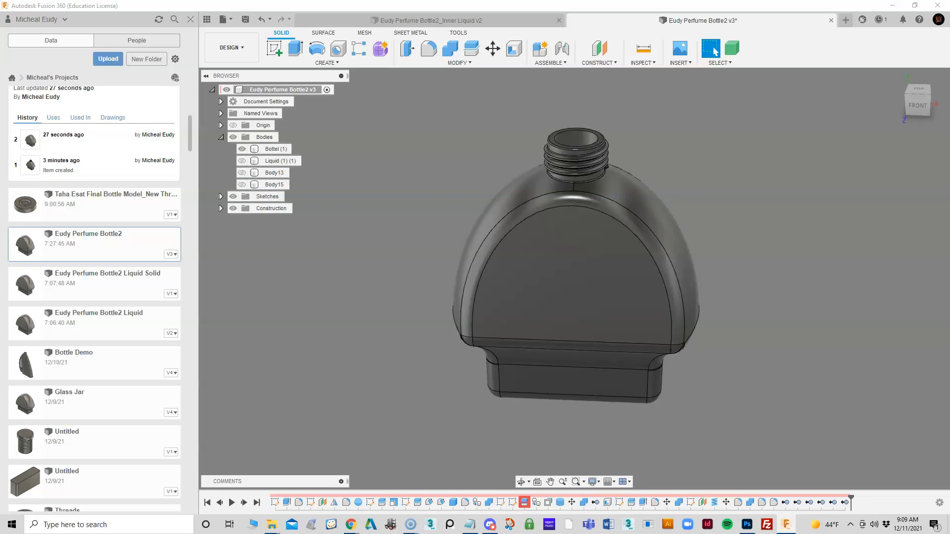
click(281, 161)
shift+click(275, 185)
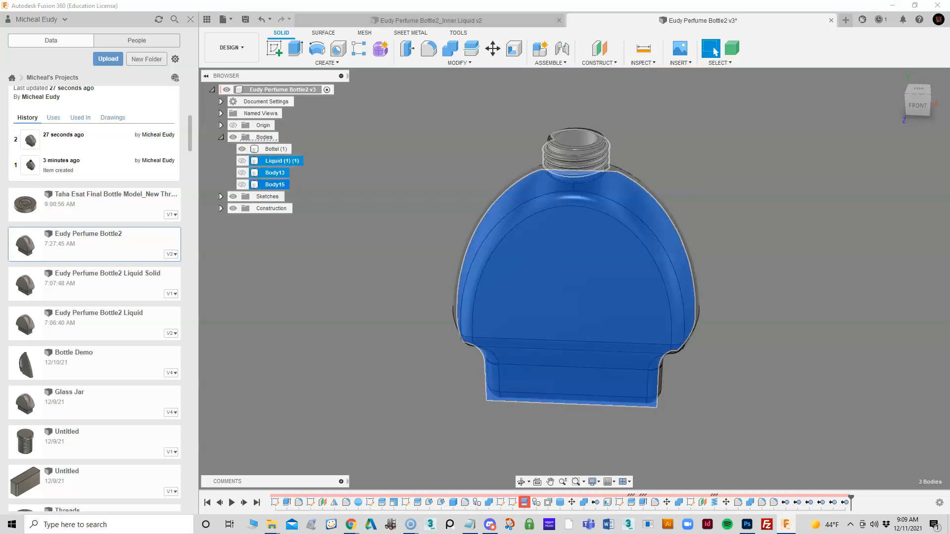
right_click(271, 186)
click(293, 321)
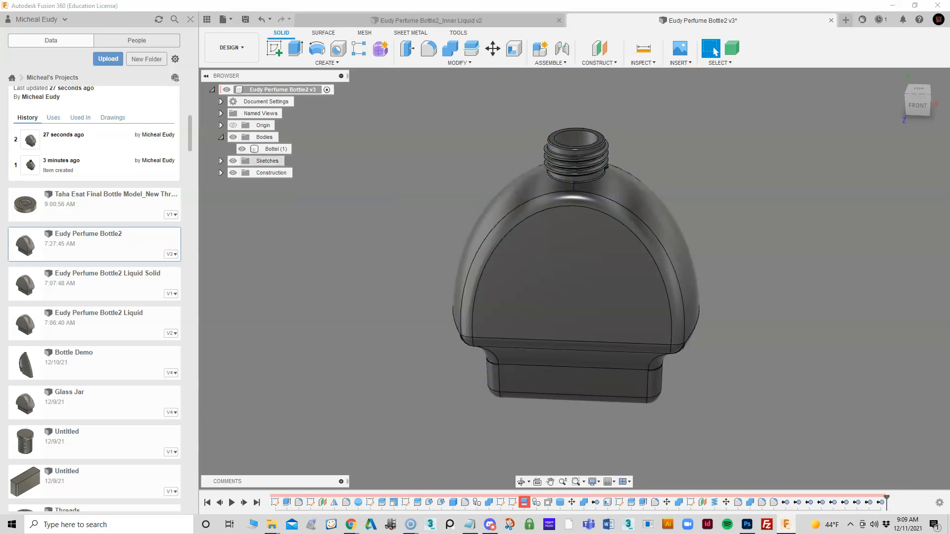
- Rename the remaining bottle body as Final Bottle
click(276, 149)
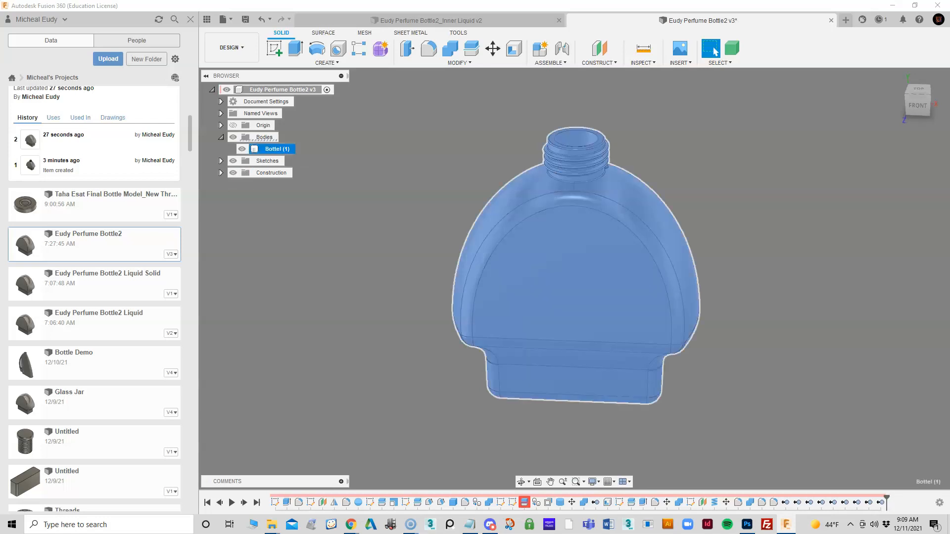
click(277, 149)
text(Botte)
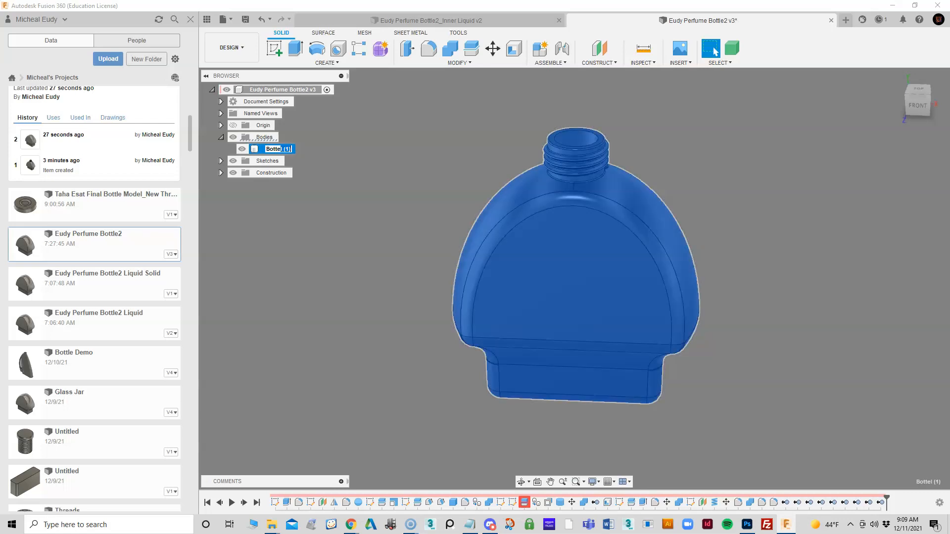
key(BackSpace)
text(le)
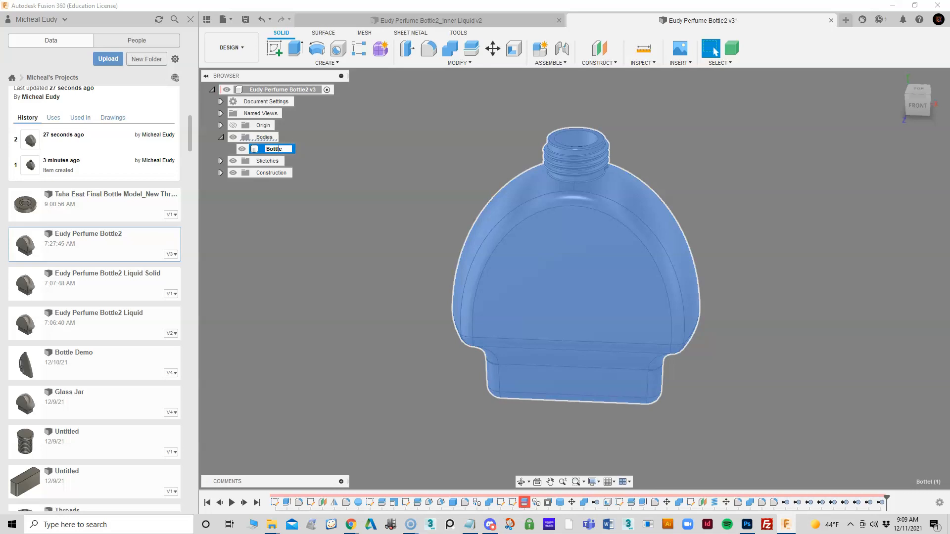
key(Home)
text(Final)
key(Return)
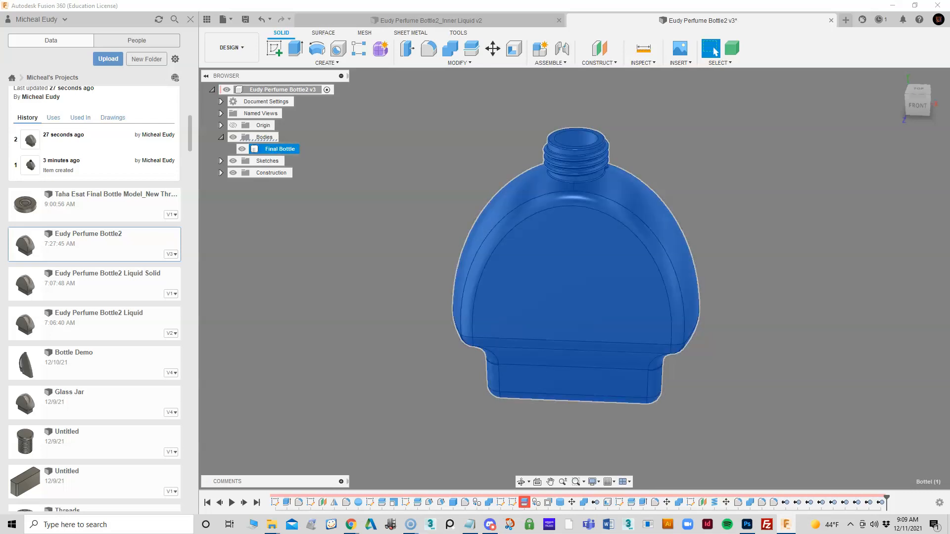
key(Escape)
- Inspect the bottle from several angles and save the design as a new version with the description "User Saved"
shift+middle_drag(560, 277, 638, 289)
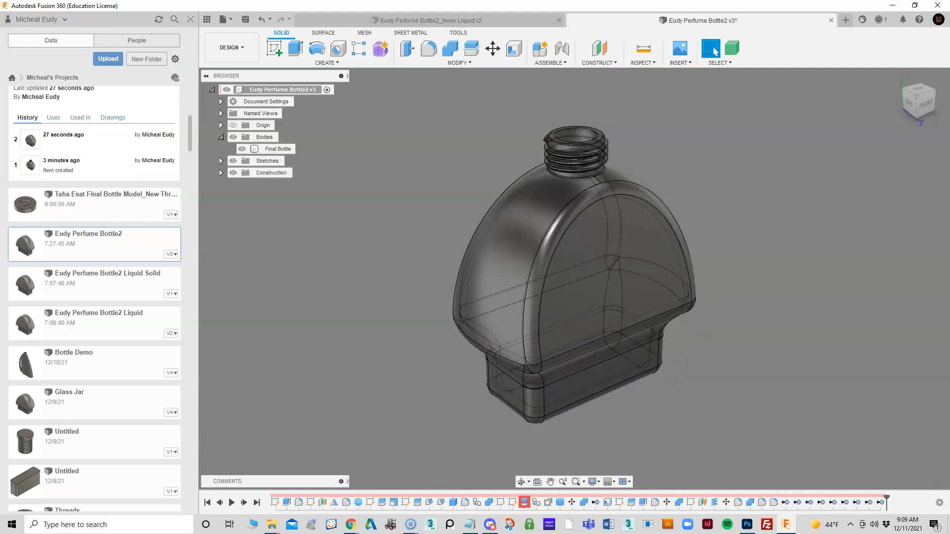
mouse_move(609, 421)
shift+middle_down()
mouse_move(550, 401)
mouse_move(609, 411)
shift+middle_up()
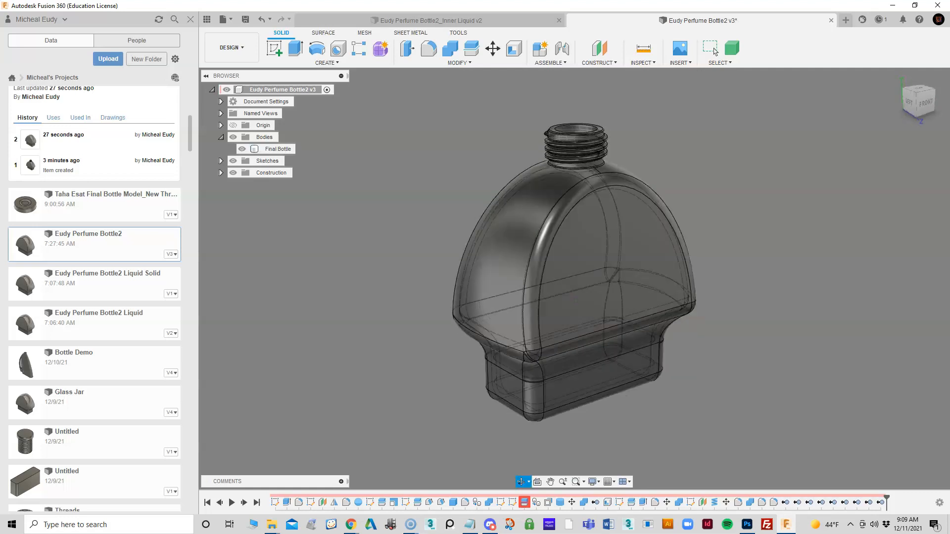
click(715, 51)
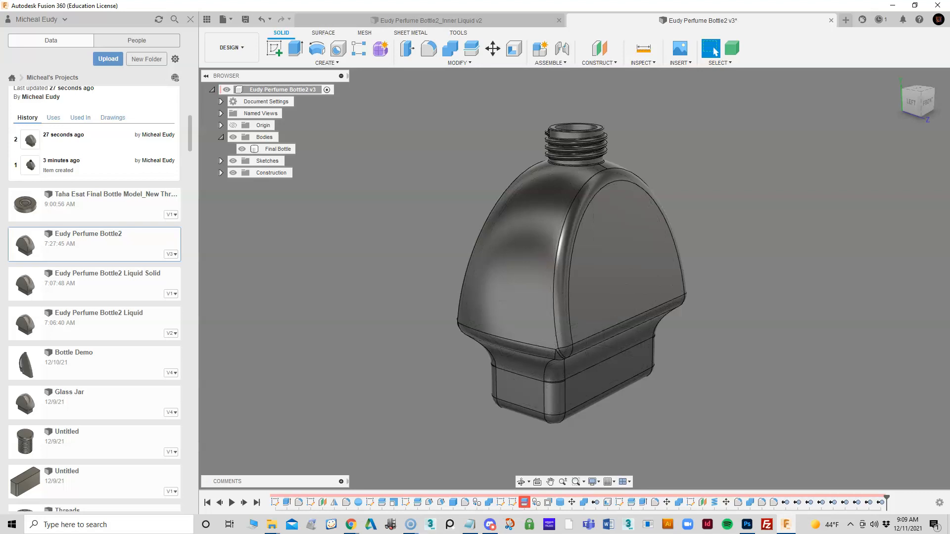
shift+middle_drag(594, 316, 564, 325)
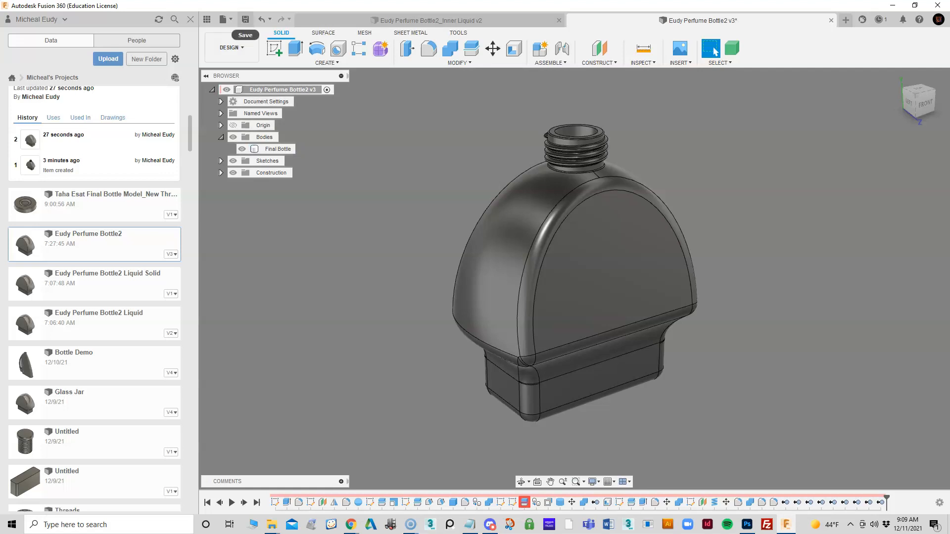
key(ctrl+s)
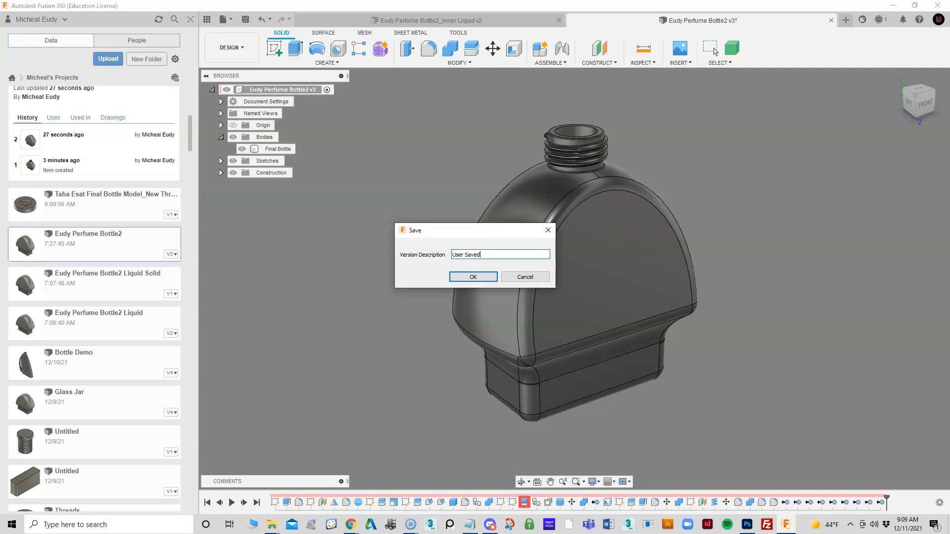
key(Return)
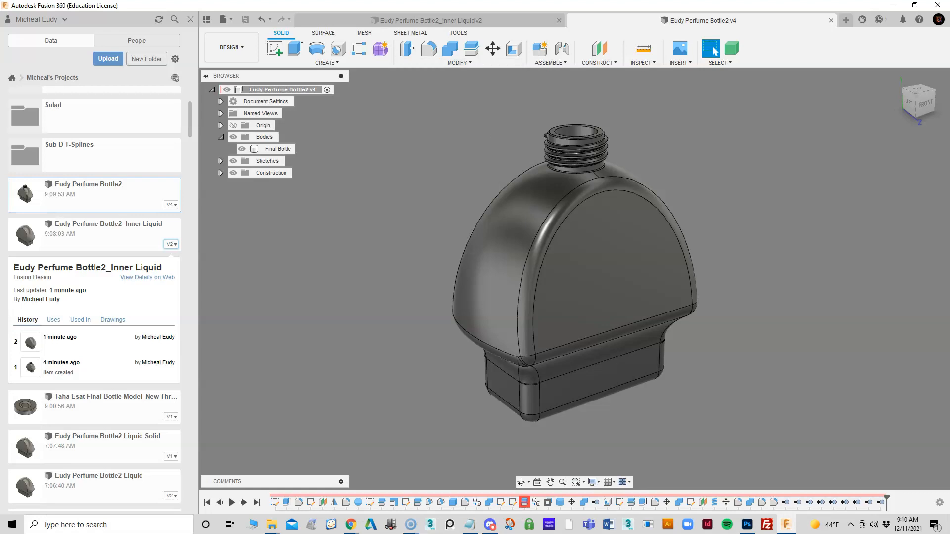
- Insert the Inner Liquid design into the Perfume Bottle2 design as a linked component, leaving it at its default position
key(ctrl+Tab)
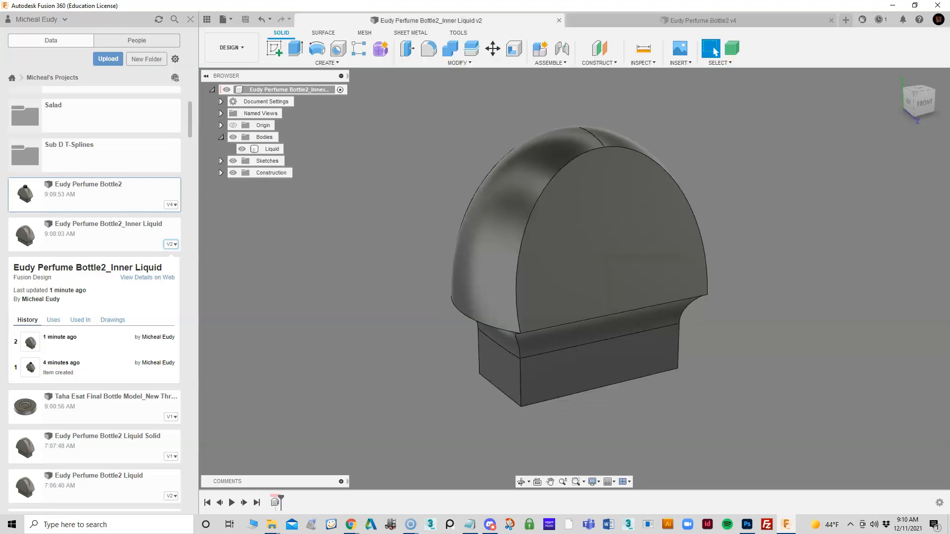
key(ctrl+Tab)
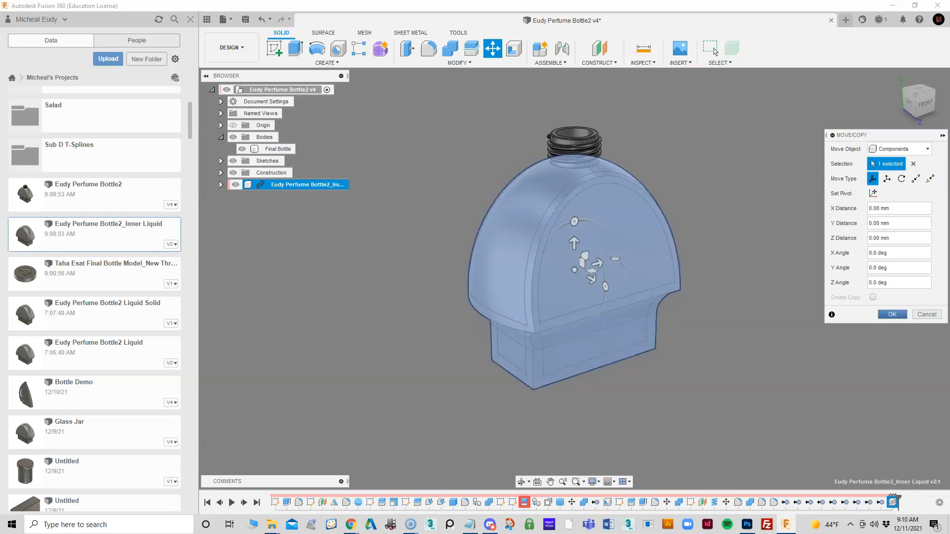
click(715, 51)
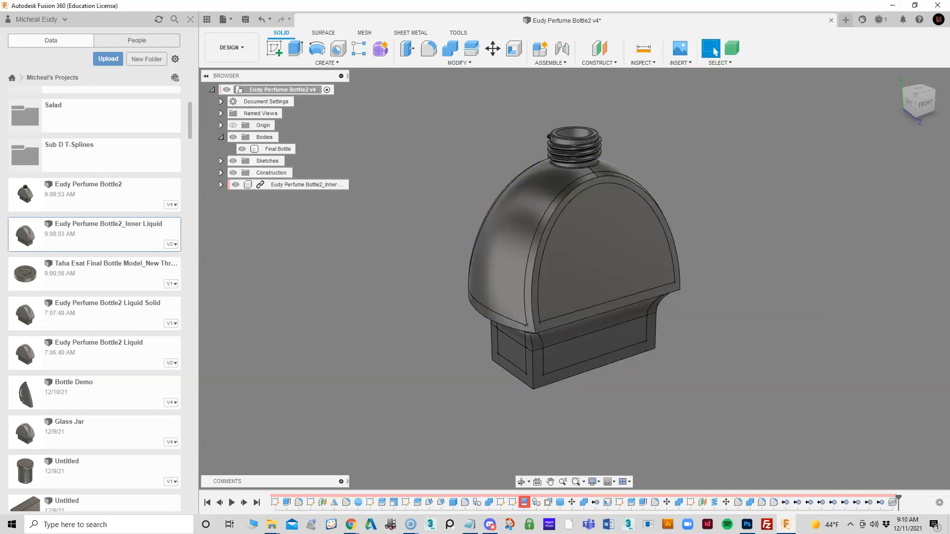
- Compare the bottle with the inserted liquid by toggling the bottle's bodies, leaving them hidden
scroll(397, 308, up, 2)
middle_drag(397, 307, 339, 326)
click(233, 137)
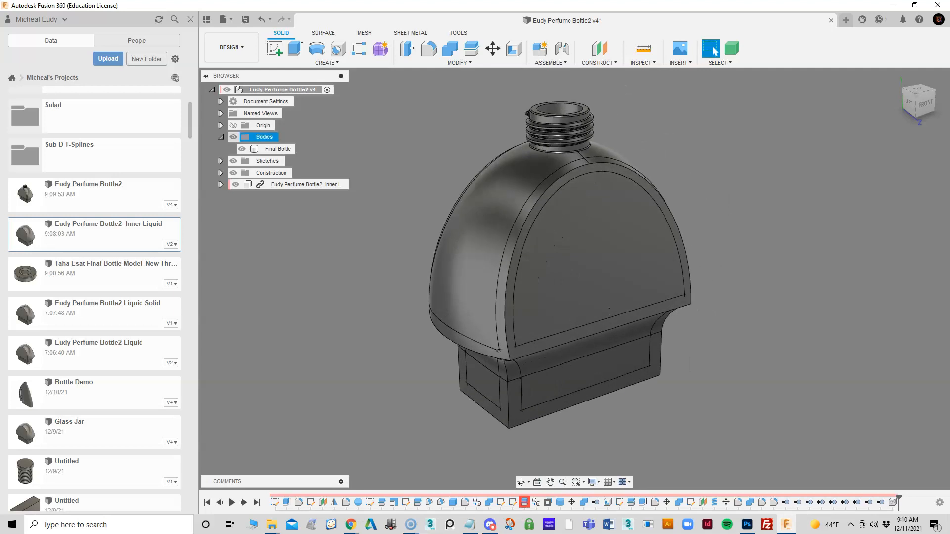
click(233, 137)
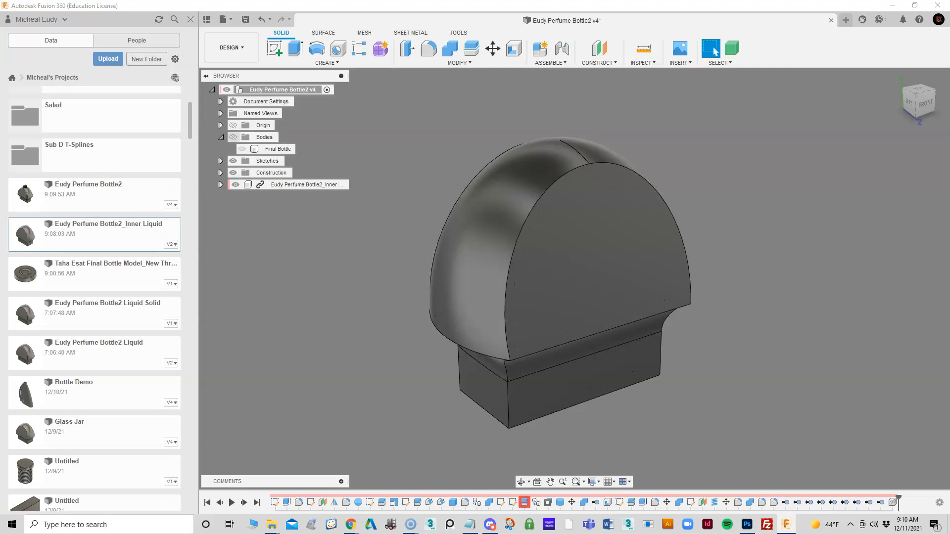
click(233, 137)
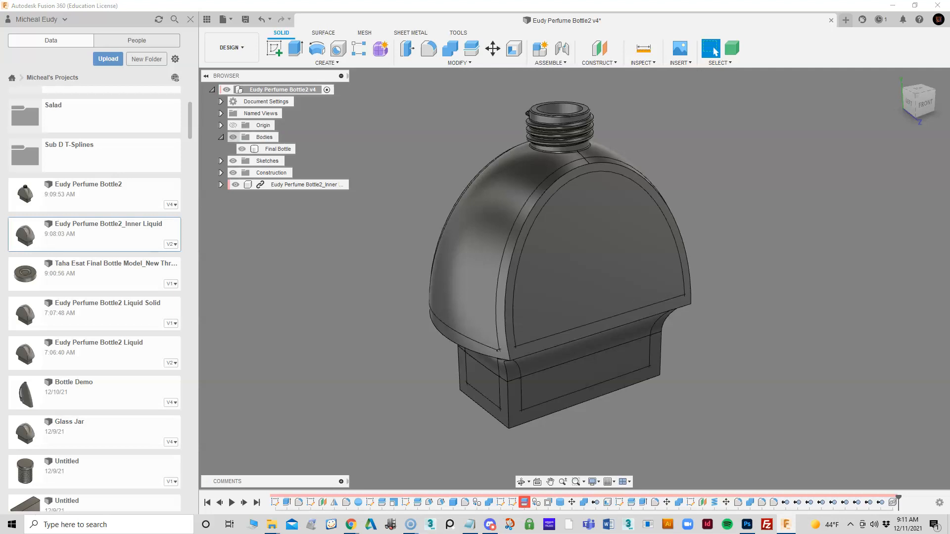
click(233, 137)
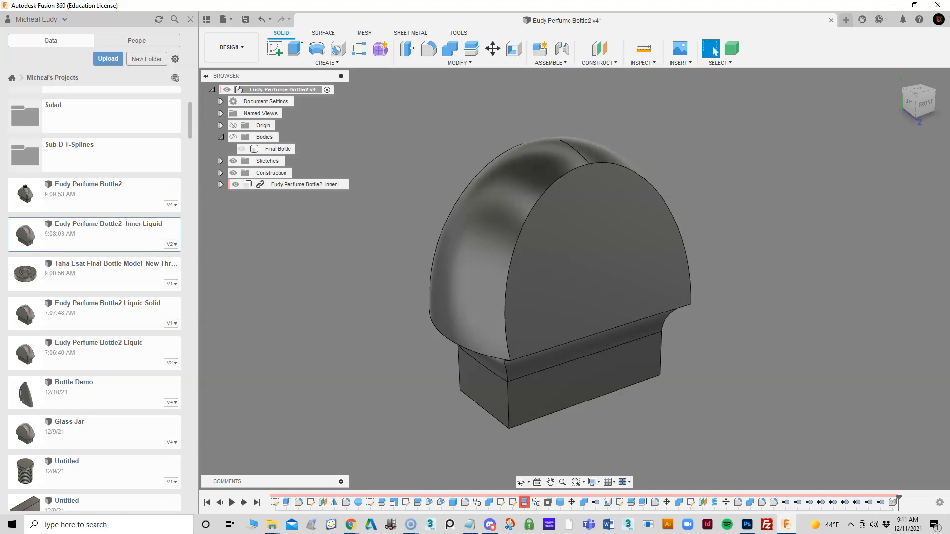
- Break the link of the inserted Inner Liquid component and start offsetting all its faces by -2 mm
right_click(263, 185)
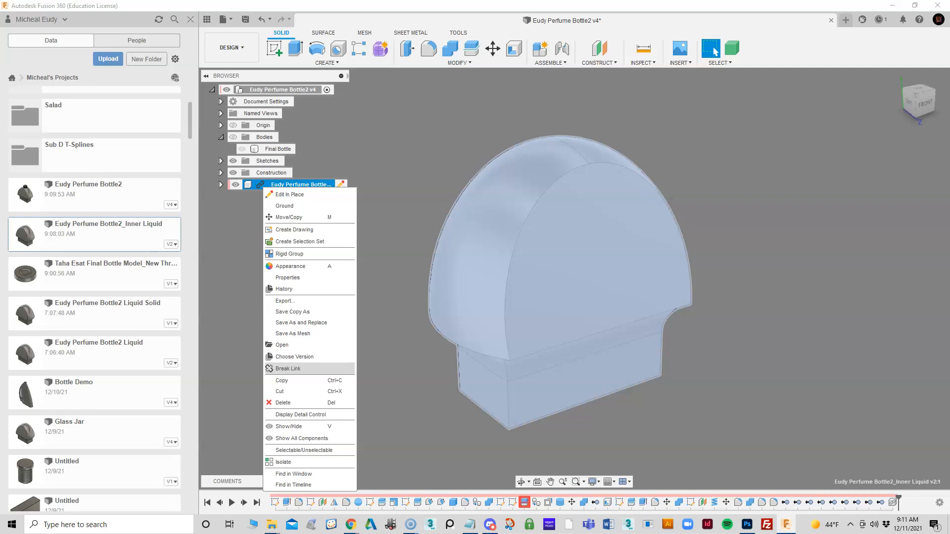
click(290, 368)
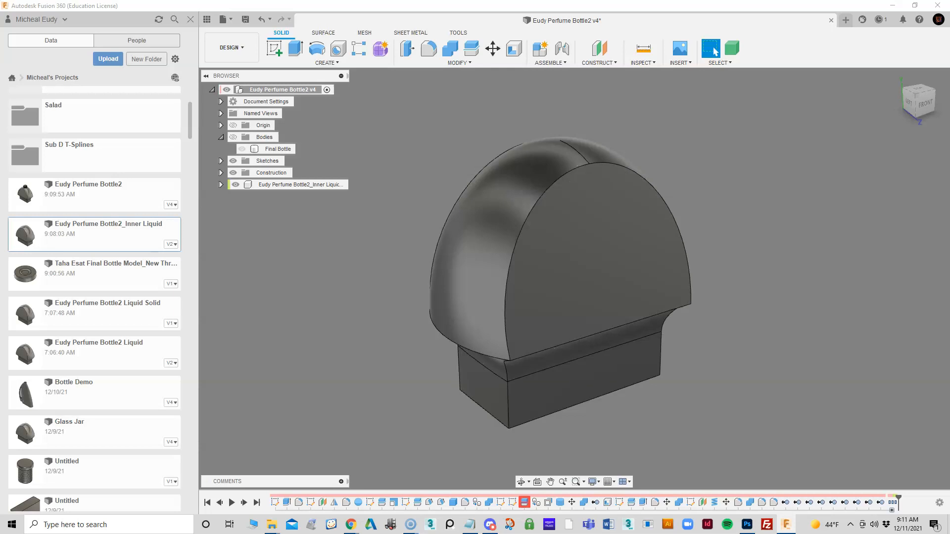
drag(389, 109, 719, 455)
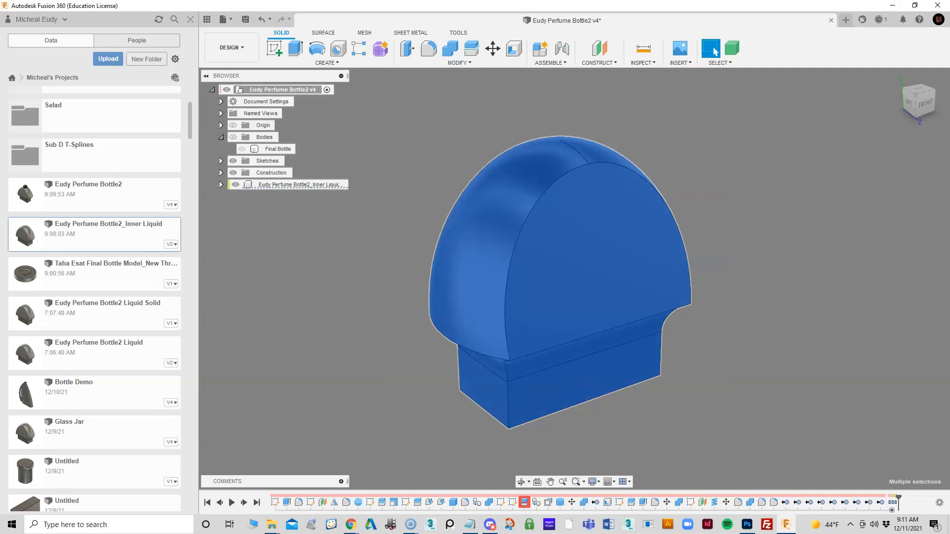
click(457, 63)
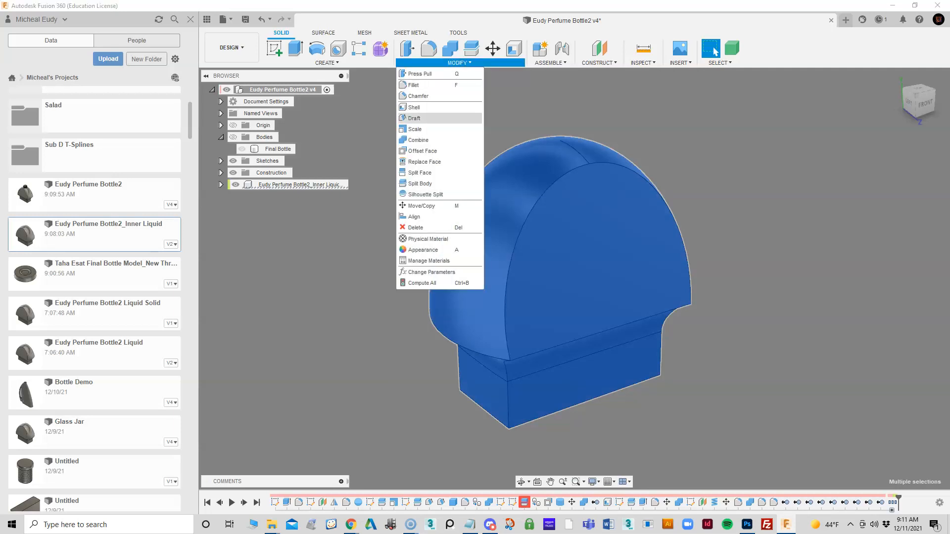
click(422, 151)
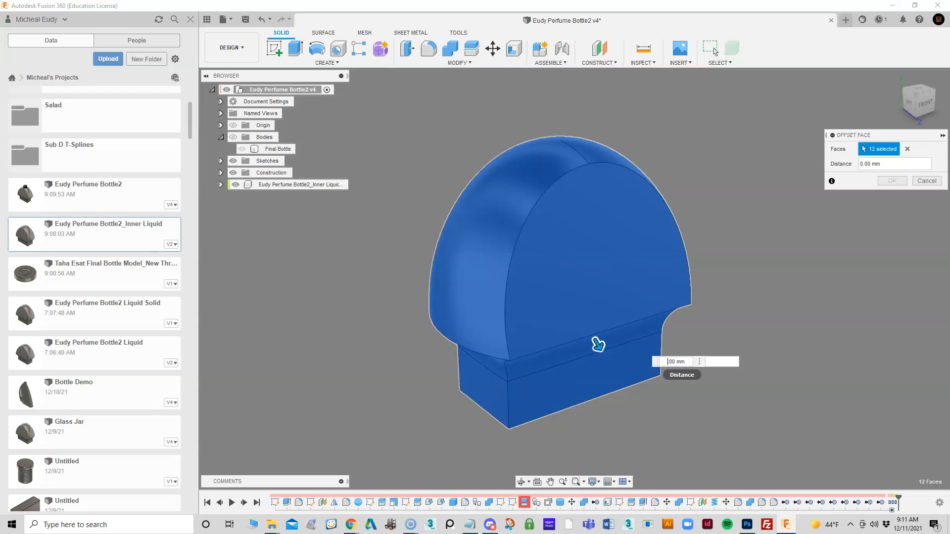
text(-2)
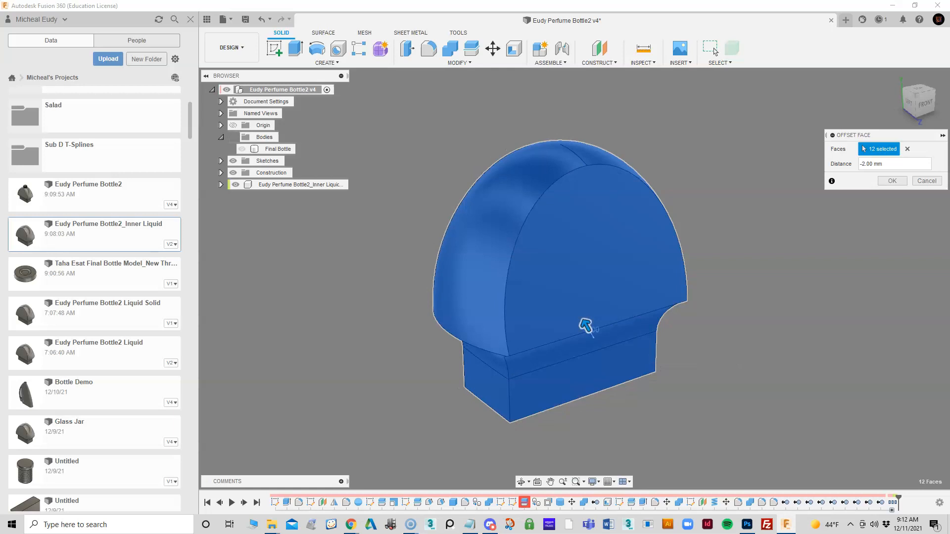
- Compare the offset liquid with the bottle, set the face offset distance to -4 mm and apply it
scroll(326, 310, up, 2)
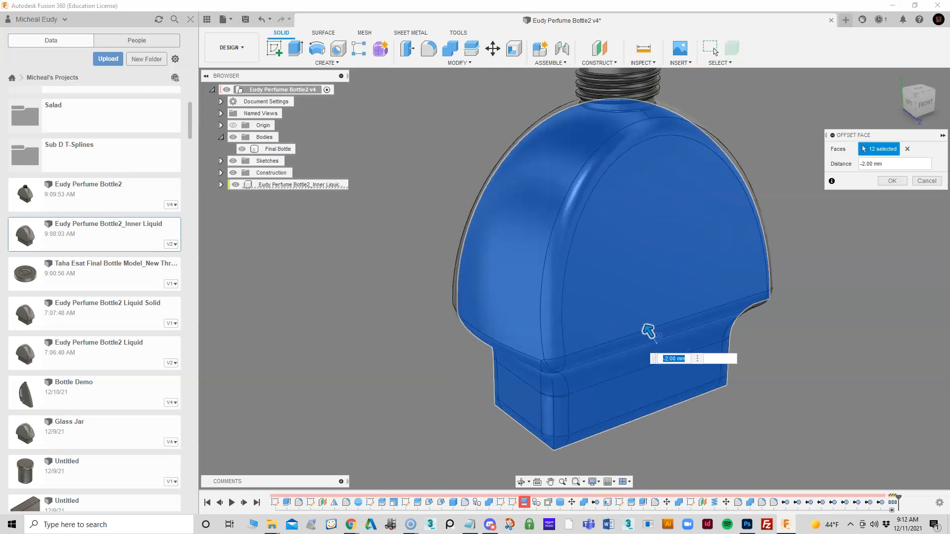
shift+middle_drag(326, 309, 297, 328)
shift+middle_drag(640, 338, 649, 333)
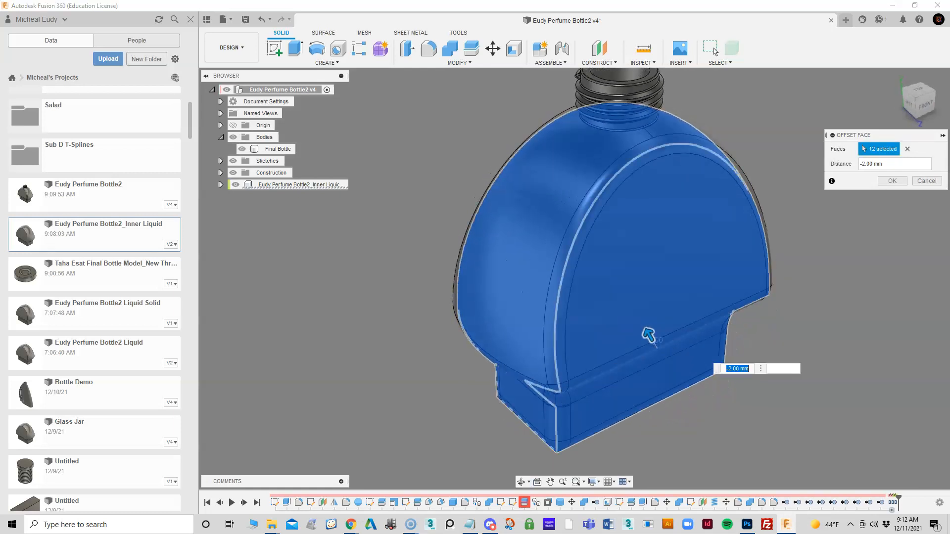
click(732, 369)
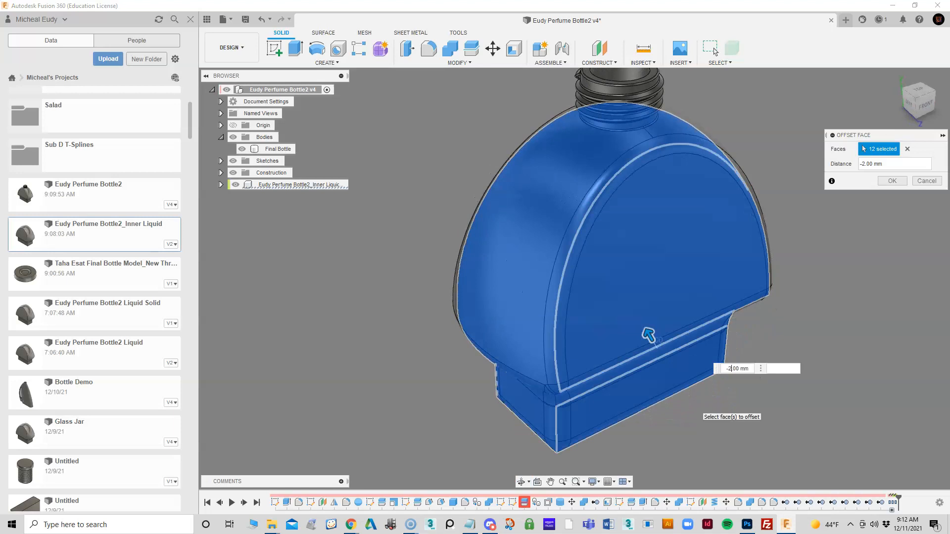
key(BackSpace)
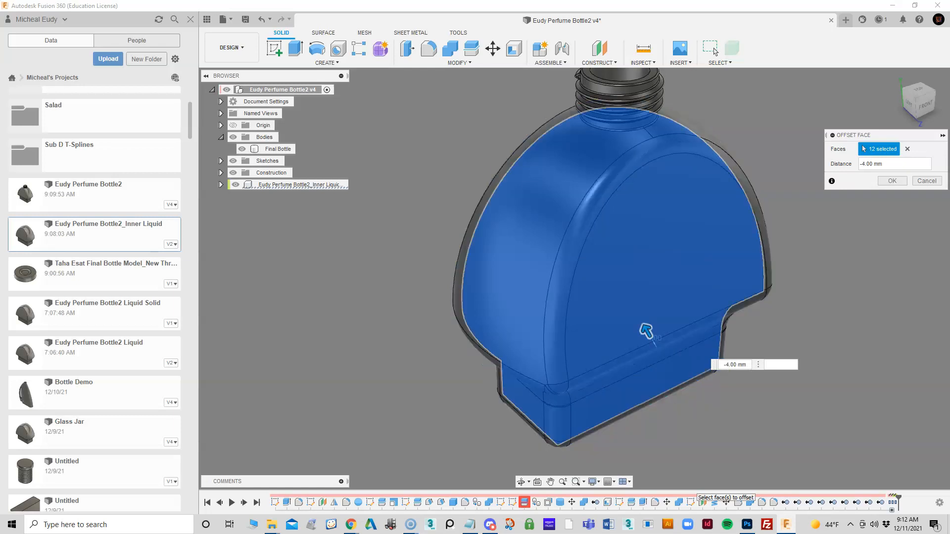
shift+middle_drag(418, 391, 363, 344)
mouse_move(631, 321)
shift+middle_down()
mouse_move(572, 324)
mouse_move(605, 341)
mouse_move(644, 335)
shift+middle_up()
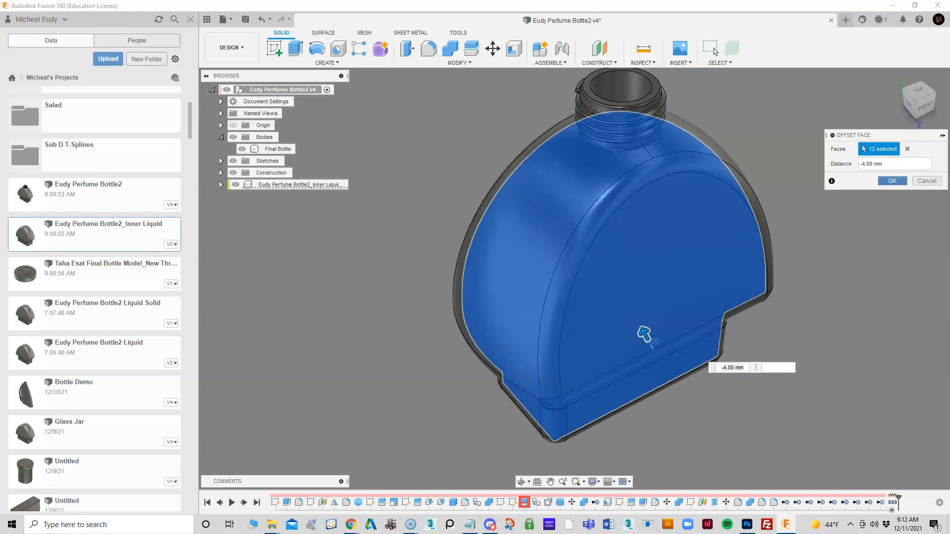
key(Return)
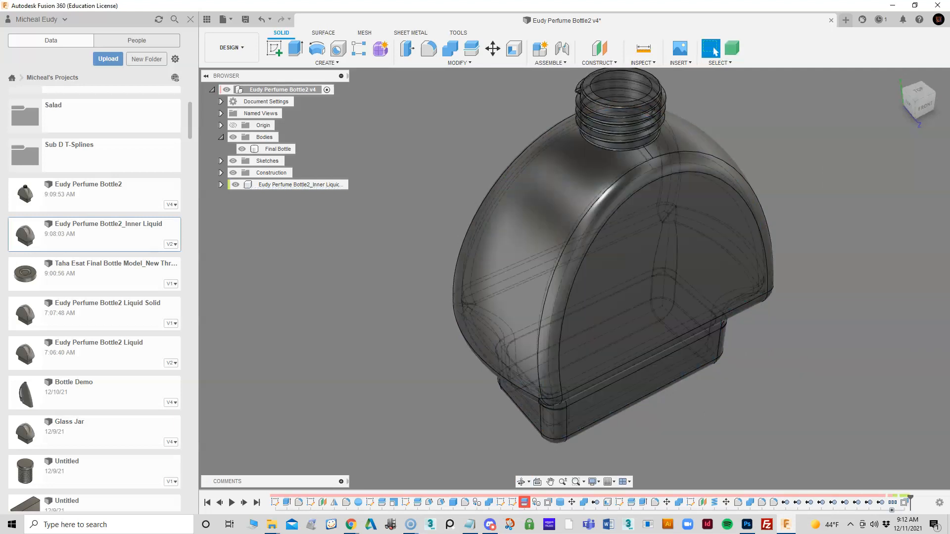
- Examine how the liquid fits inside the bottle by toggling the liquid's visibility and viewing the lower corners and walls from several angles
click(235, 184)
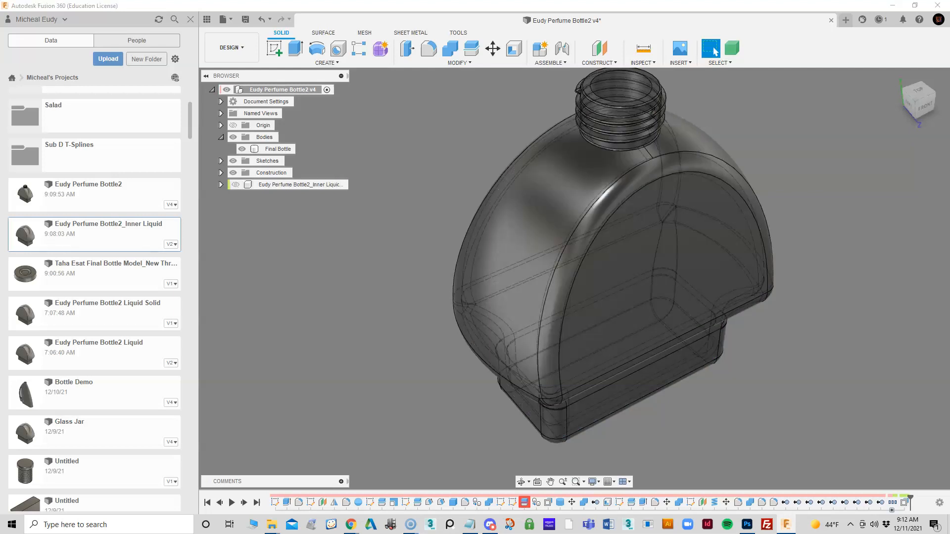
click(236, 185)
click(235, 185)
click(235, 185)
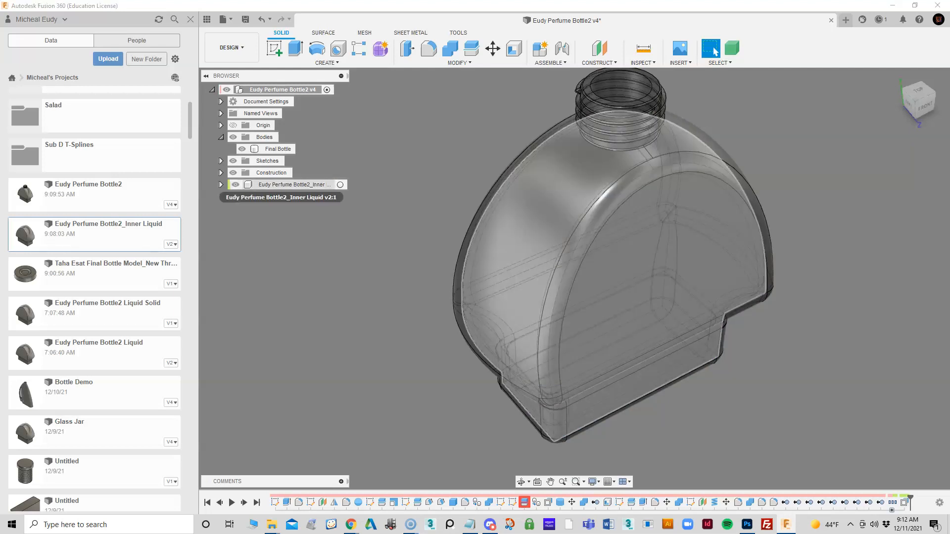
click(236, 185)
shift+middle_drag(618, 297, 559, 277)
shift+drag(446, 356, 485, 331)
scroll(485, 332, up, 5)
shift+middle_drag(485, 331, 552, 343)
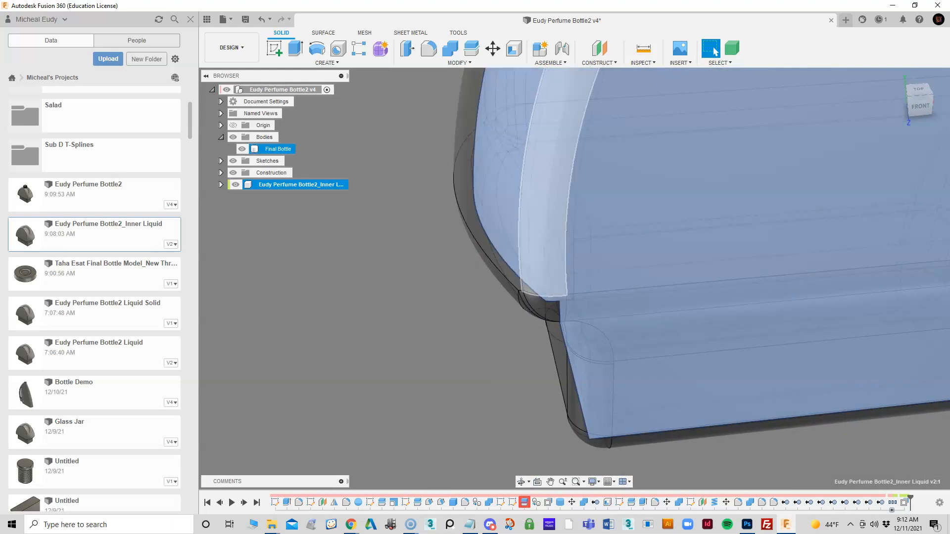
shift+middle_drag(534, 297, 584, 327)
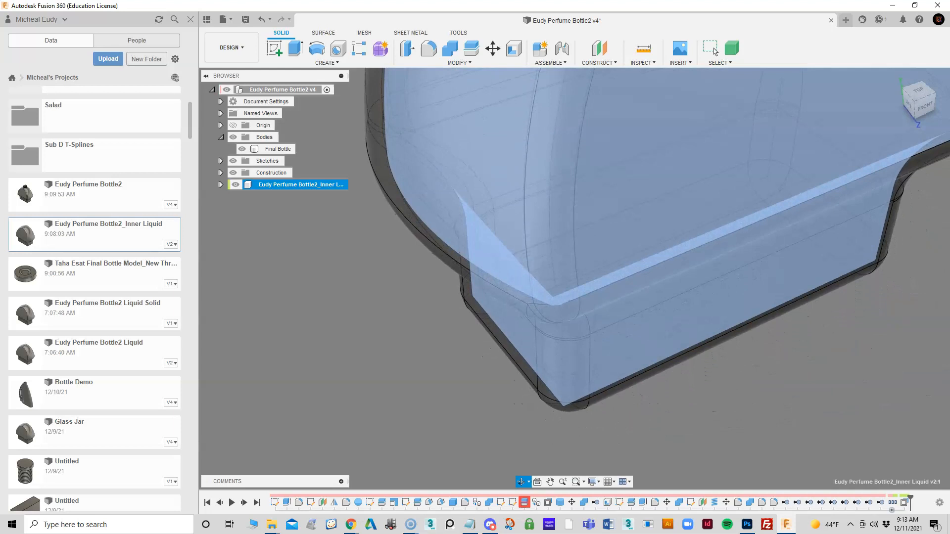
click(712, 48)
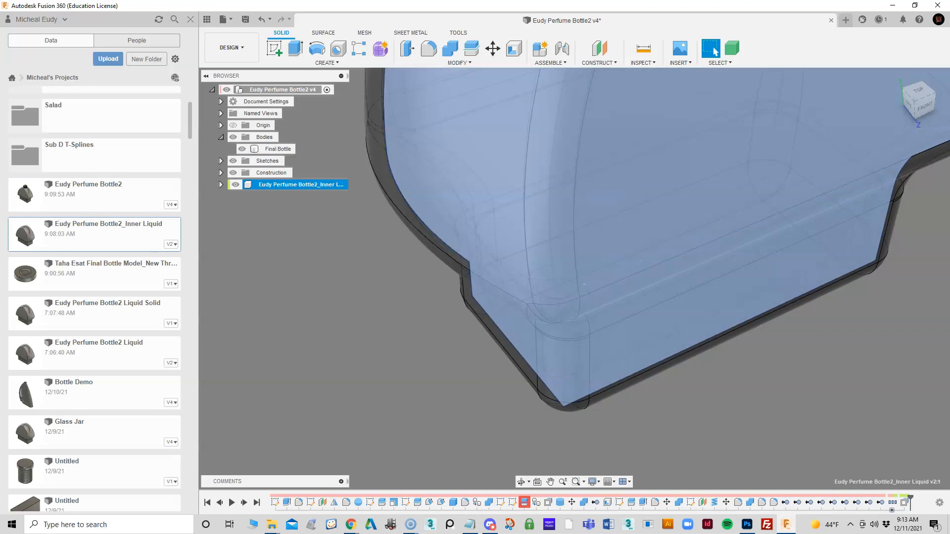
scroll(341, 321, down, 5)
middle_drag(341, 321, 390, 395)
scroll(386, 349, down, 1)
shift+middle_drag(389, 395, 351, 362)
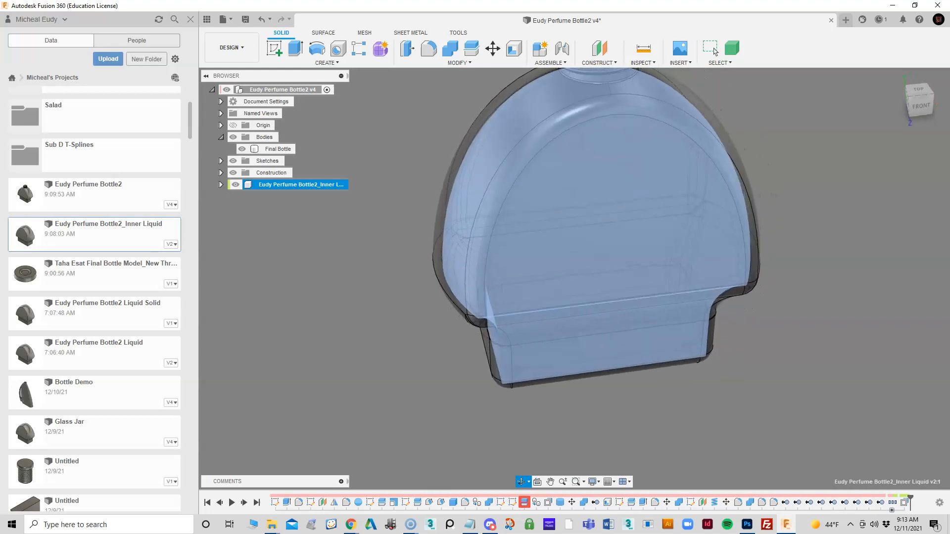
click(710, 48)
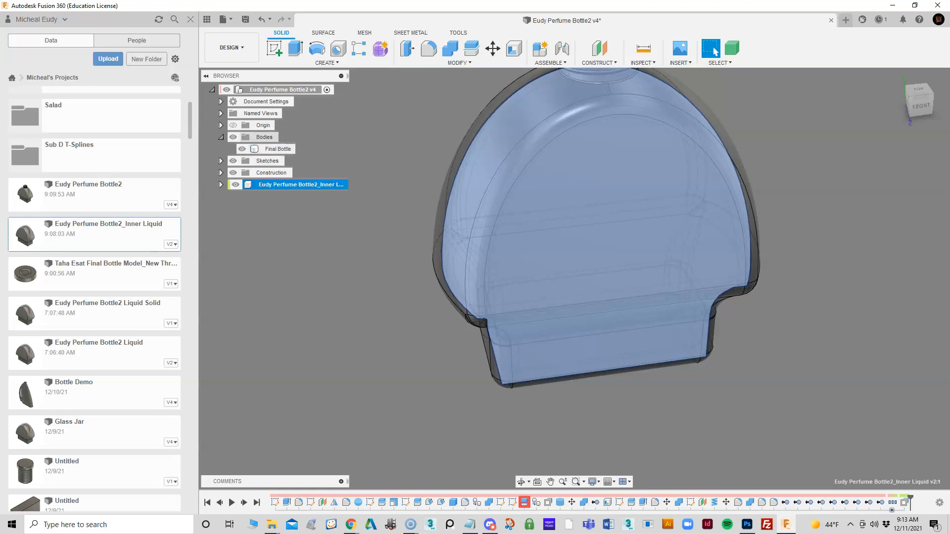
- Hide the bottle's bodies and save the design as a new version with the description "User Saved"
key(v)
key(Escape)
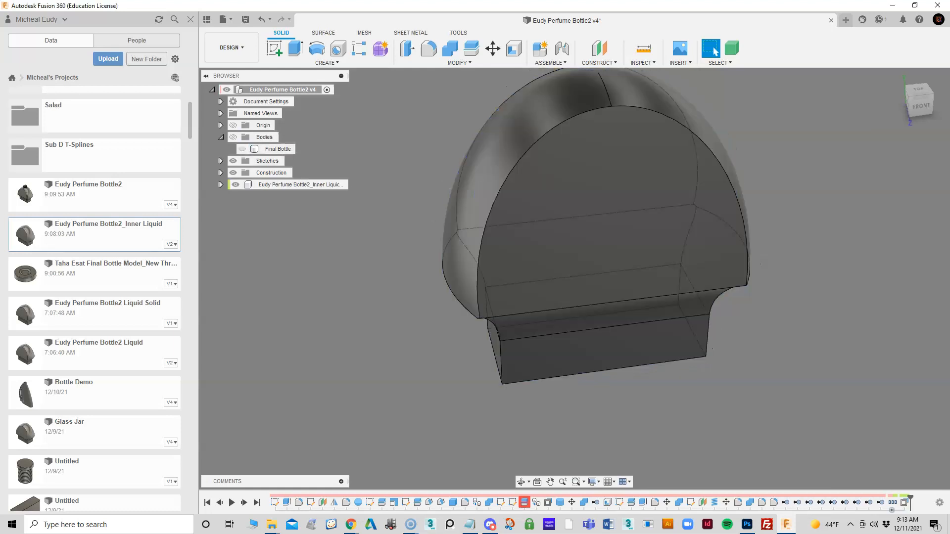
middle_drag(596, 216, 587, 248)
key(ctrl+s)
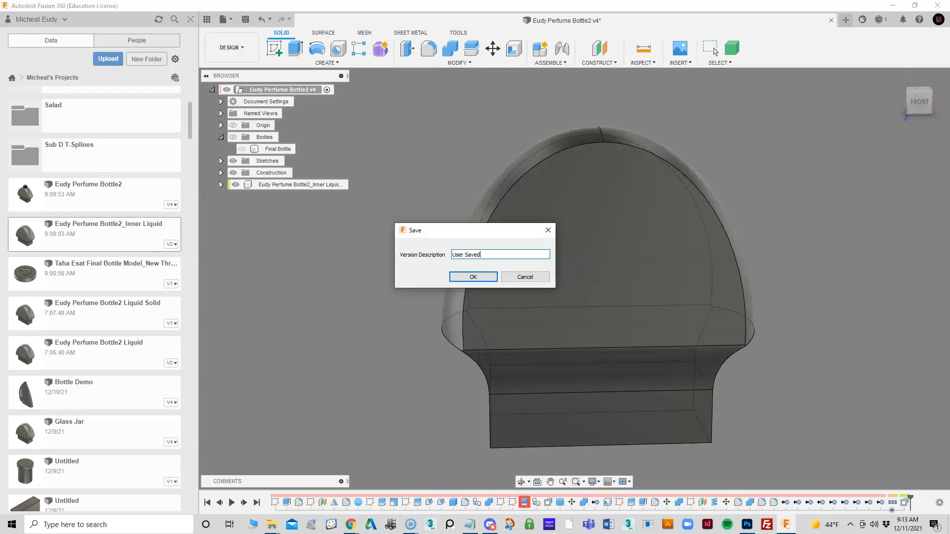
key(Return)
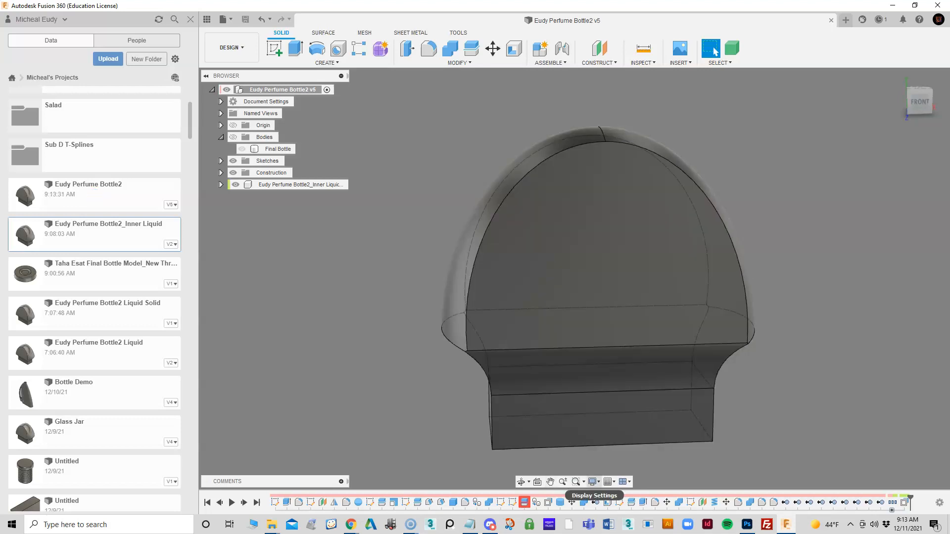
- Set the camera to Orthographic and show the bottle's bodies together with the liquid in the front view
click(594, 482)
mouse_move(628, 446)
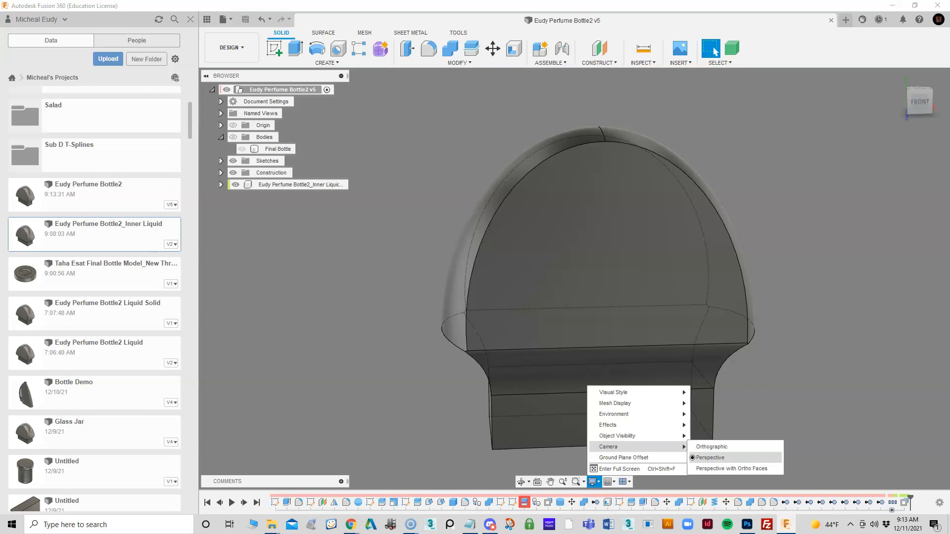
click(711, 447)
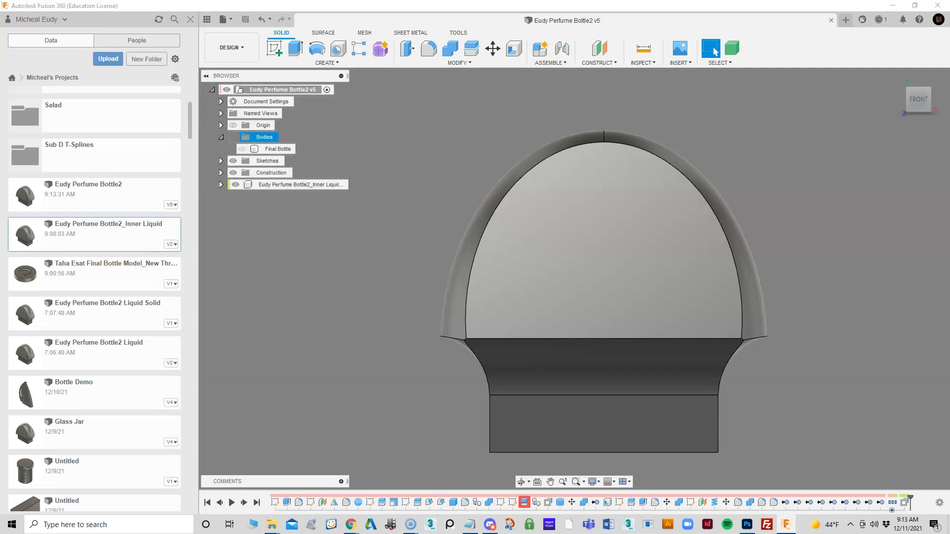
click(233, 137)
middle_click(604, 277)
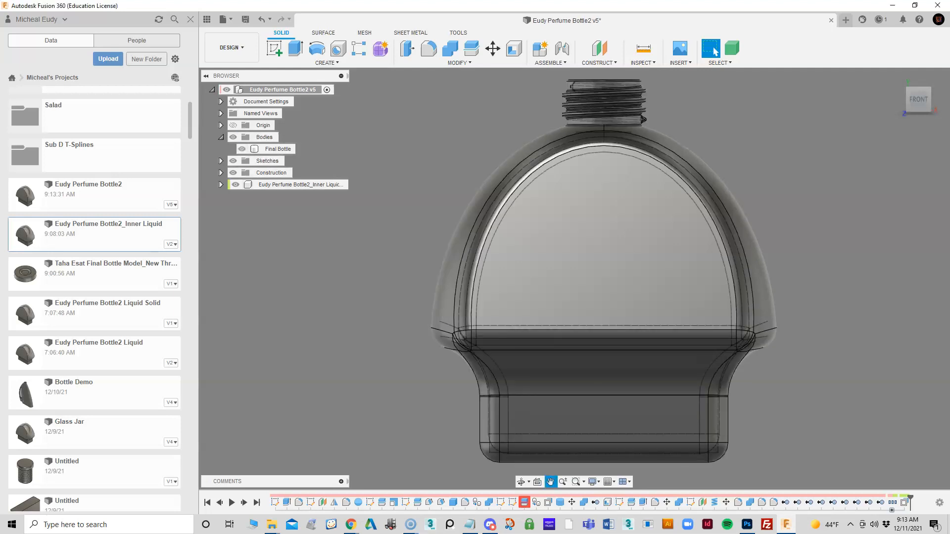
scroll(574, 277, up, 2)
middle_drag(642, 297, 556, 311)
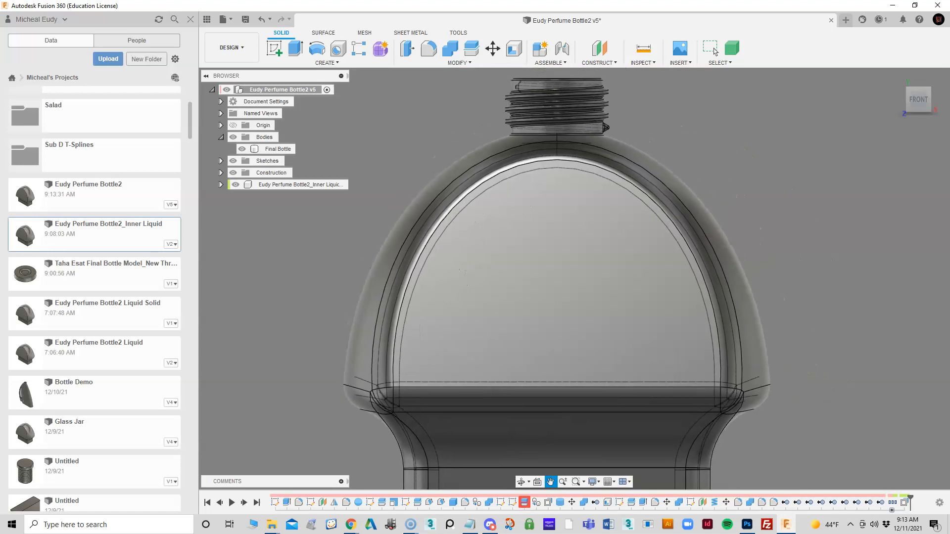
- Start a sketch on the front origin plane, hiding the bottle and liquid to pick the plane, and show both again
click(711, 48)
click(274, 48)
click(591, 376)
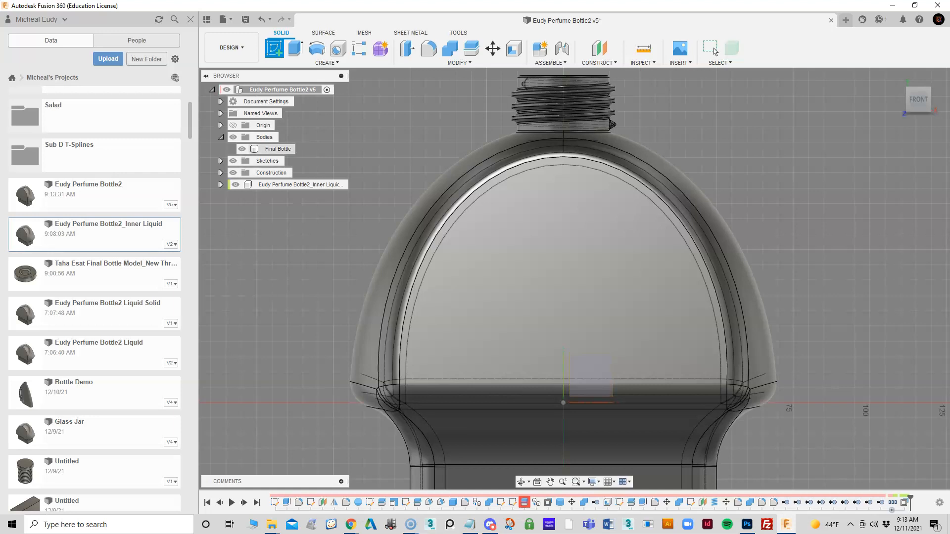
click(233, 137)
click(236, 184)
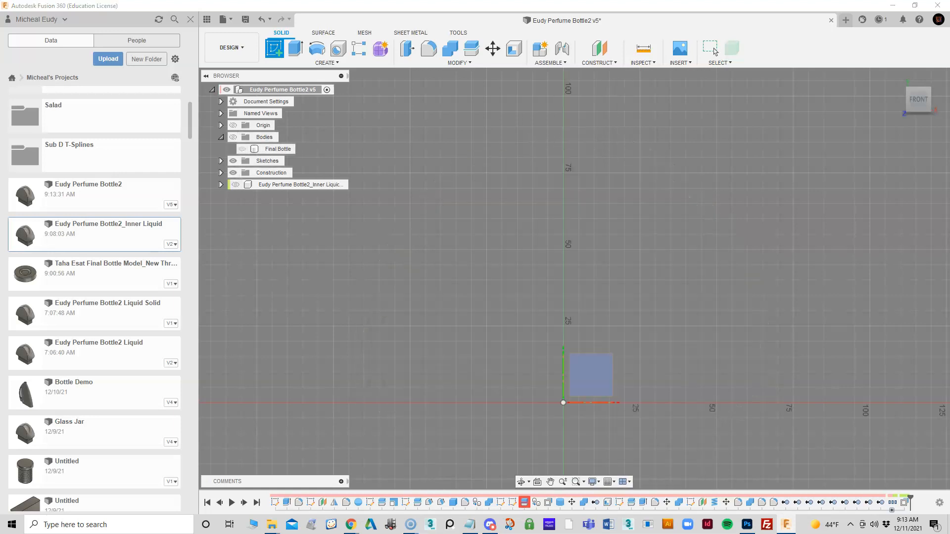
click(591, 376)
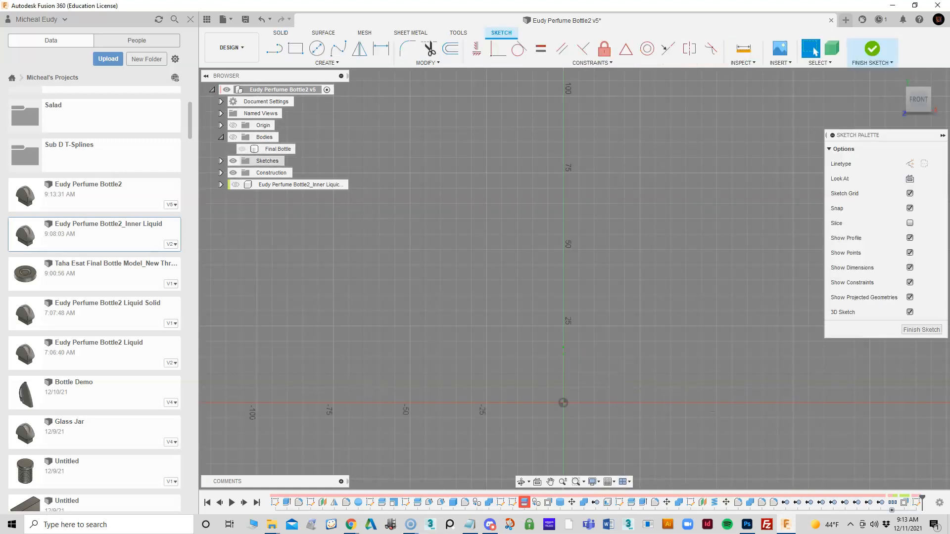
click(235, 185)
click(233, 137)
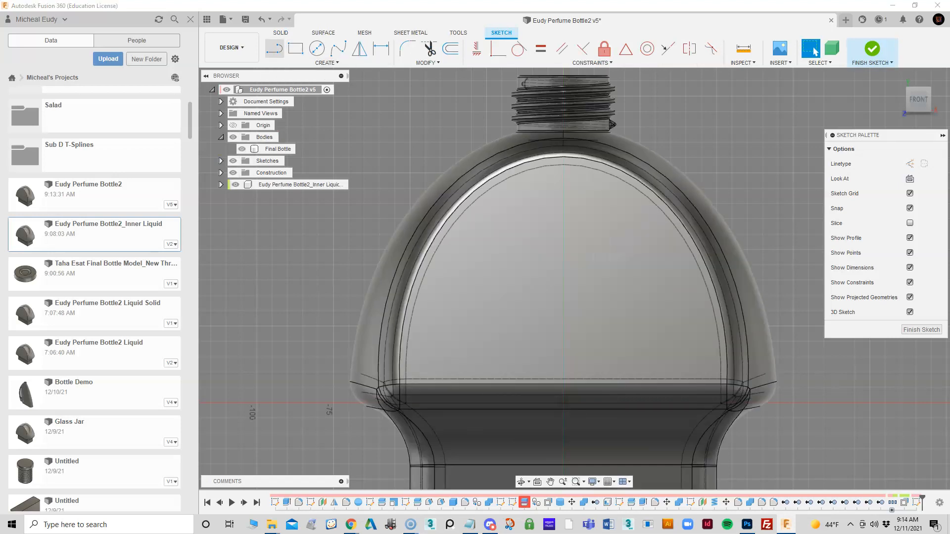
- Sketch a horizontal line about 100 mm long across the bottle's upper part, about 70 mm above the origin, and finish the sketch
click(274, 48)
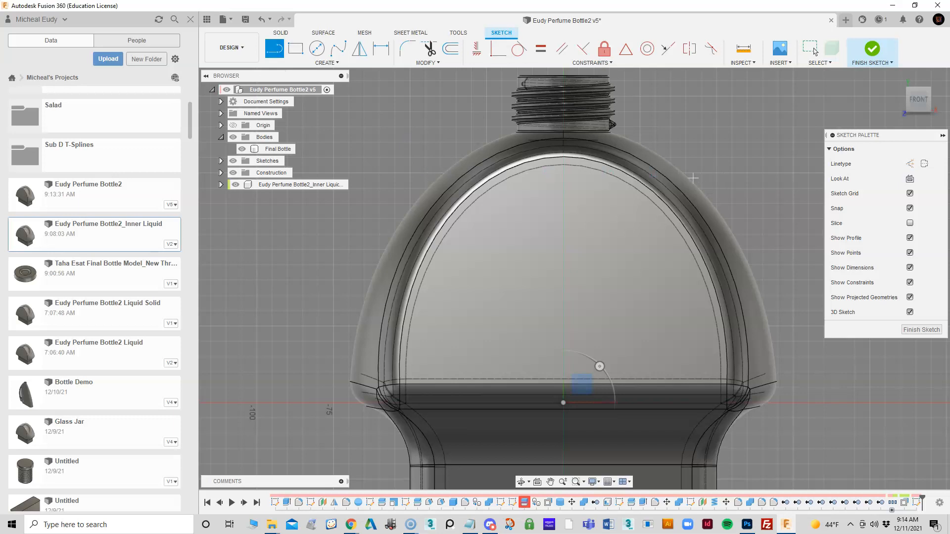
click(410, 188)
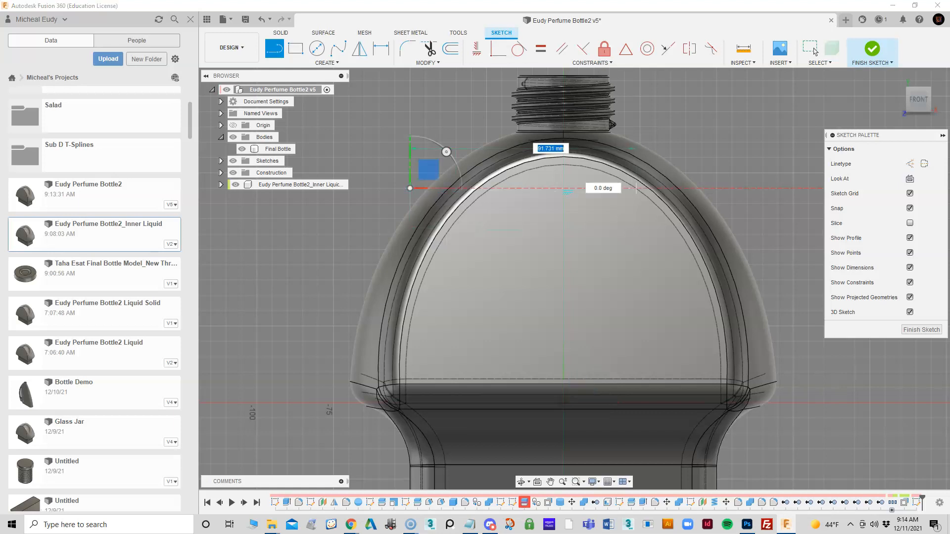
click(716, 188)
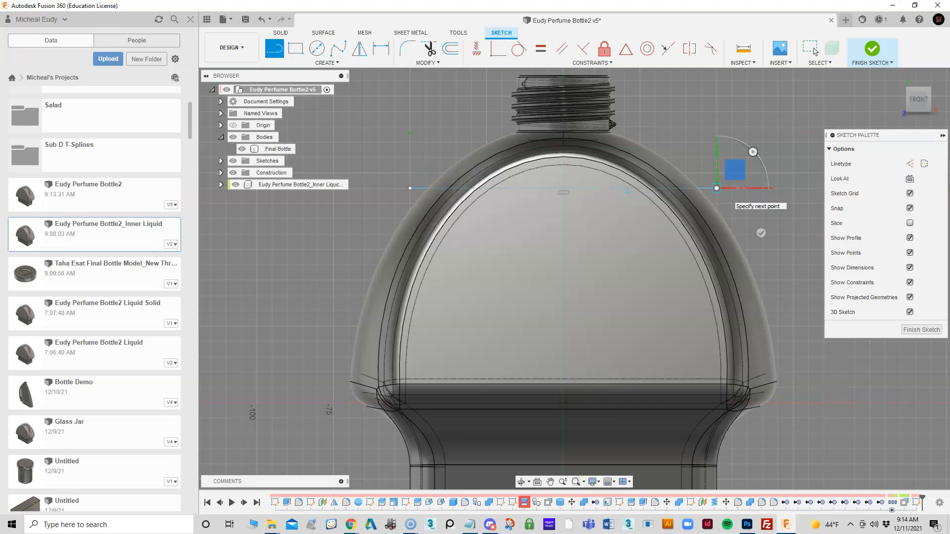
right_click(717, 189)
key(Escape)
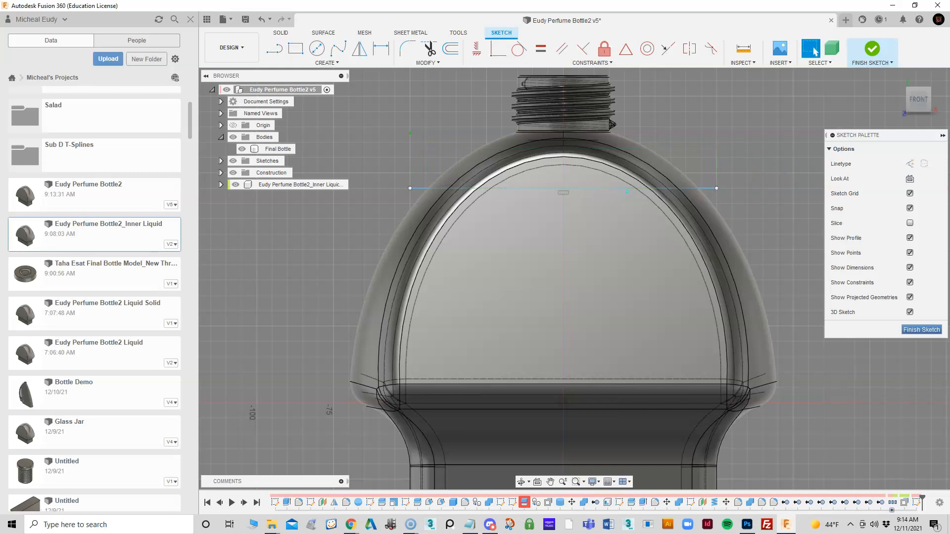
click(921, 329)
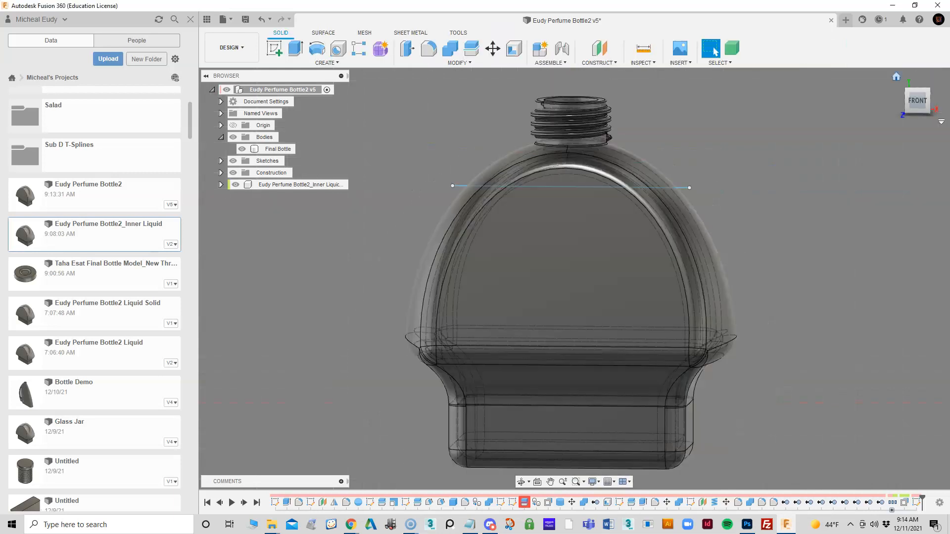
- Hide the bottle's bodies and split the liquid body with the horizontal sketch line, extending the splitting tool
click(233, 137)
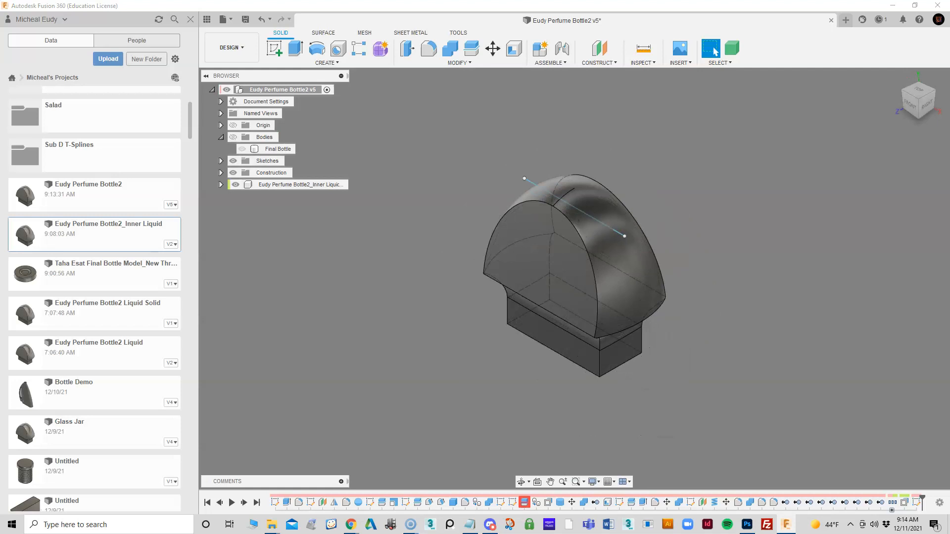
scroll(394, 255, up, 1)
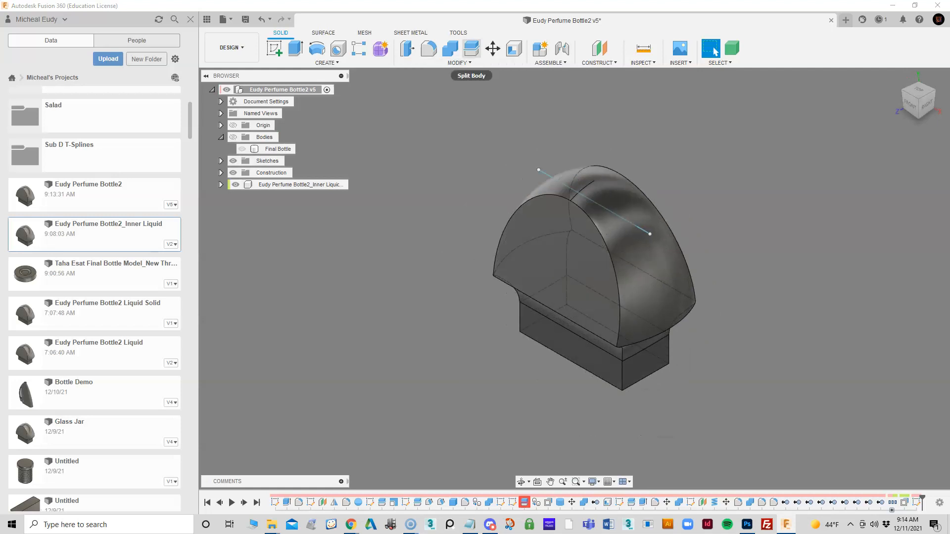
click(472, 48)
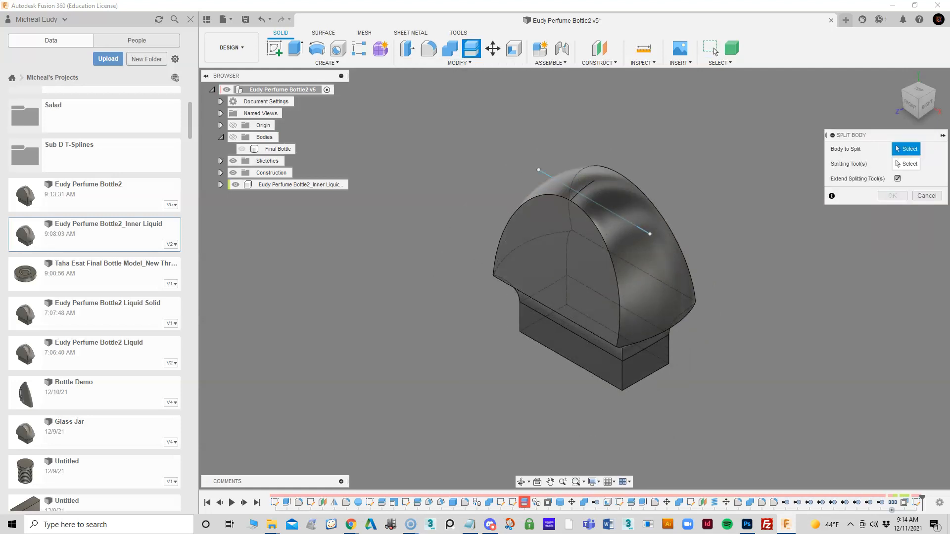
click(606, 267)
click(906, 164)
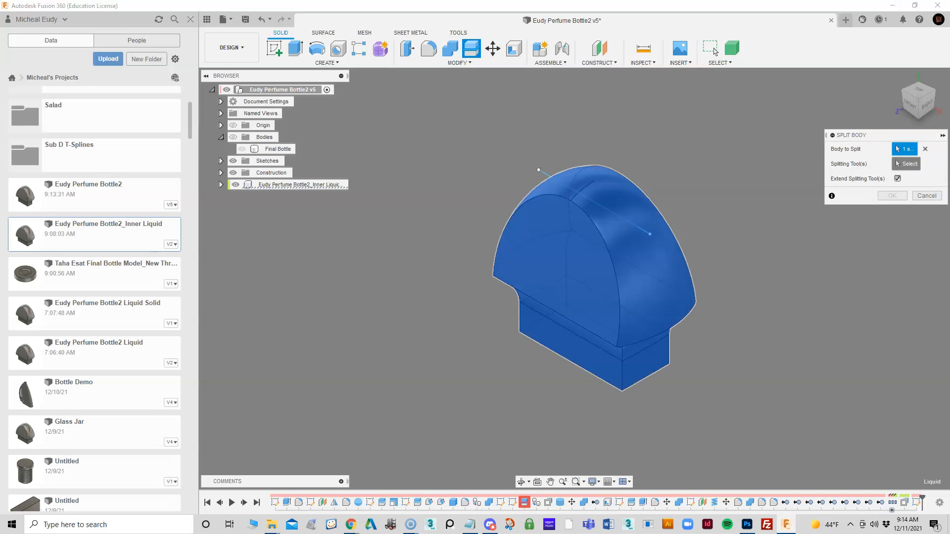
click(604, 207)
key(Return)
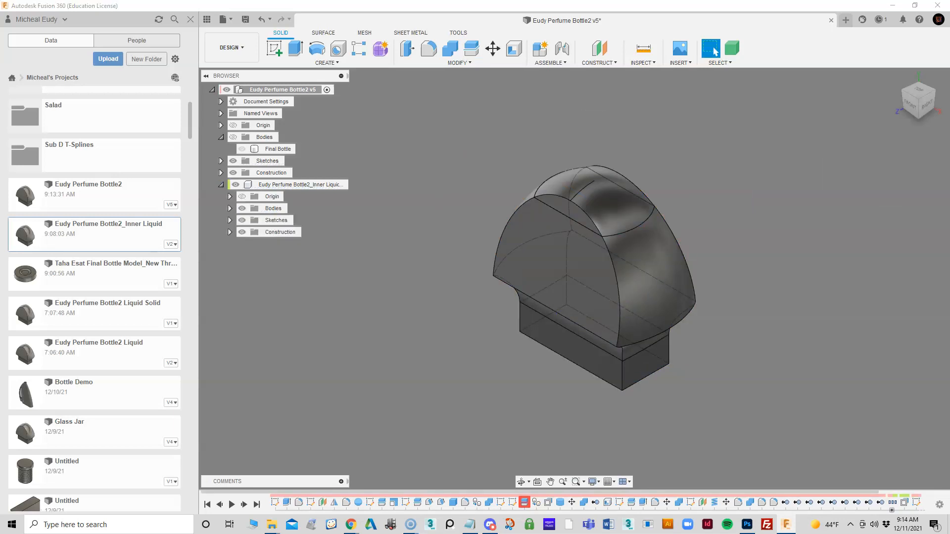
- Hide the split-off upper piece of the liquid and activate the inner liquid component
click(230, 208)
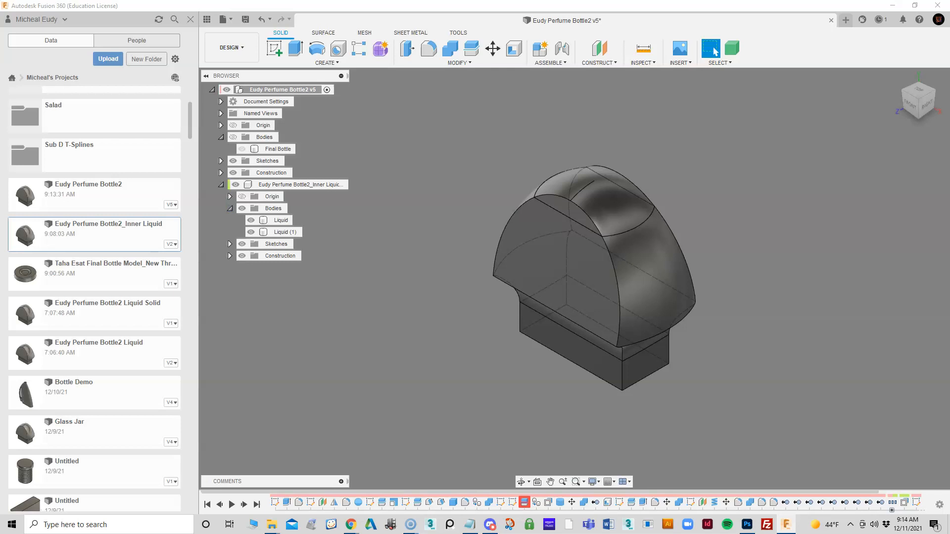
click(251, 220)
shift+middle_drag(534, 297, 678, 282)
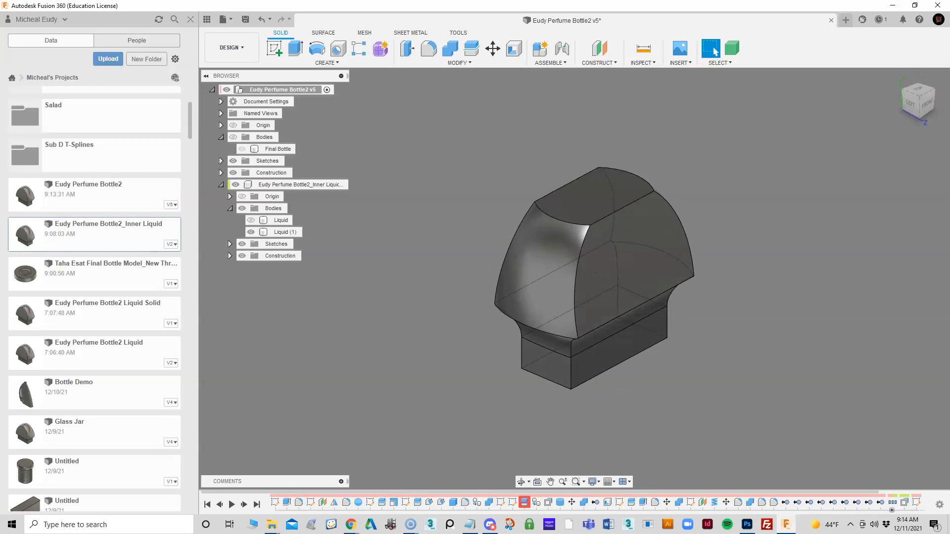
scroll(720, 305, up, 1)
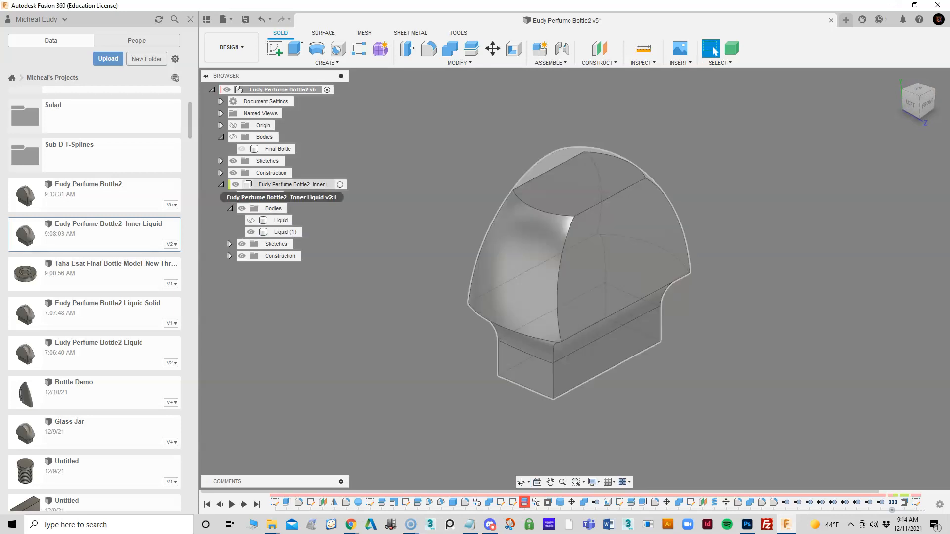
double_click(292, 185)
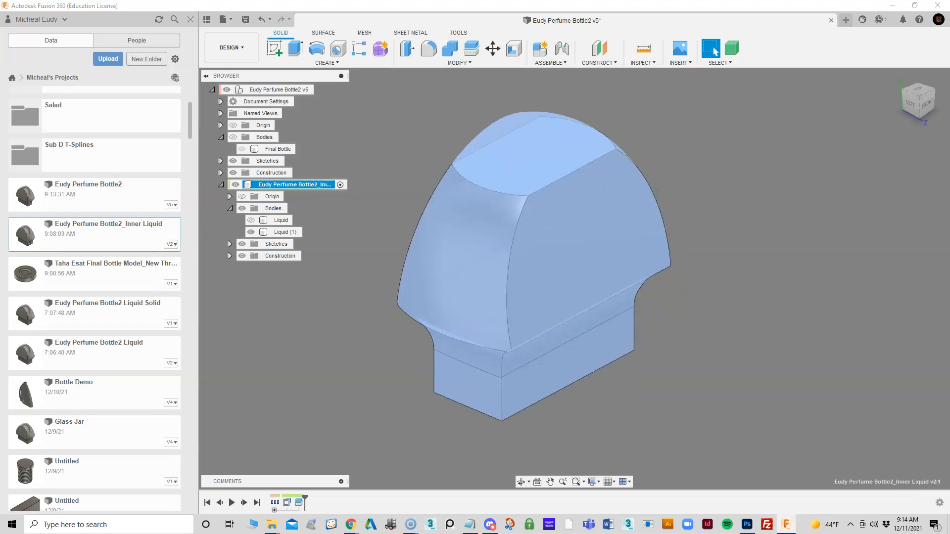
middle_drag(693, 296, 666, 323)
scroll(367, 284, up, 2)
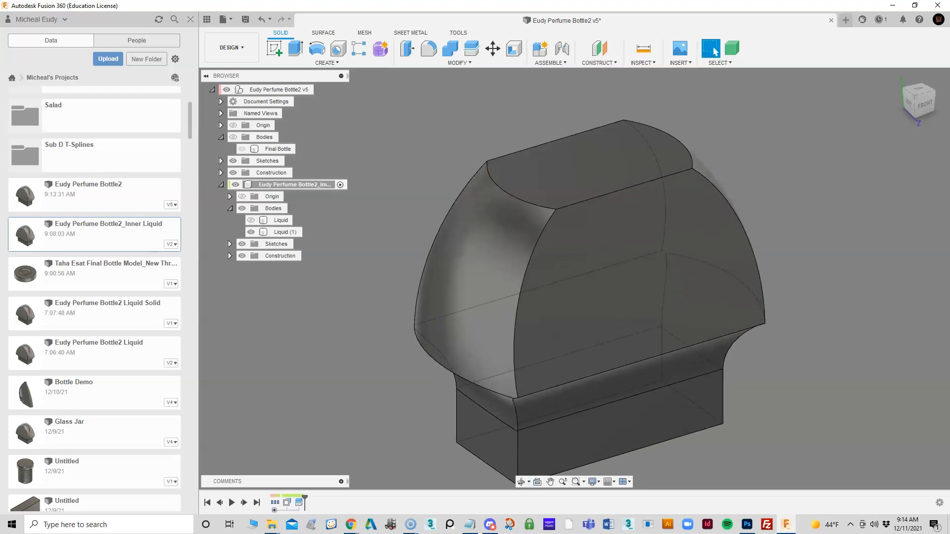
scroll(358, 274, up, 1)
middle_drag(358, 275, 314, 306)
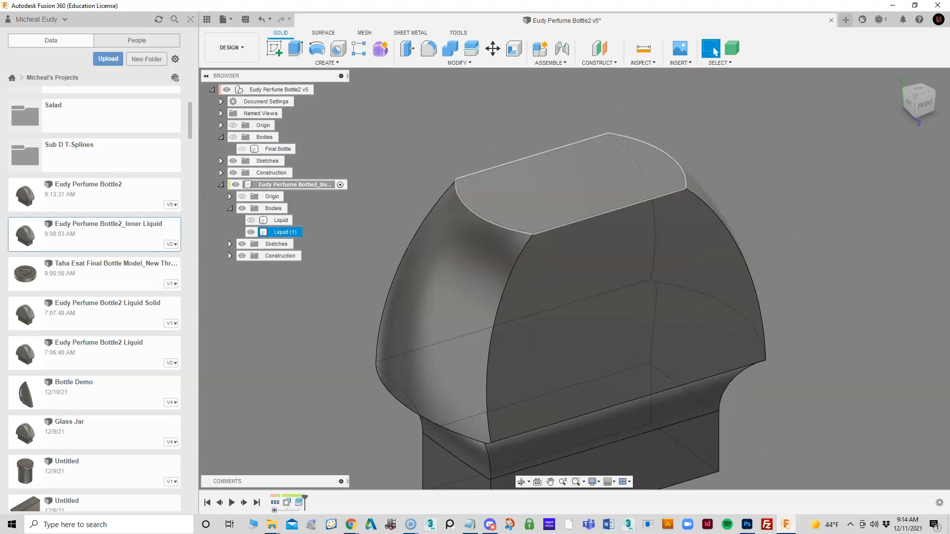
- Extrude the flat top face of the lower liquid body about 5.6 mm upward as a new body
click(569, 184)
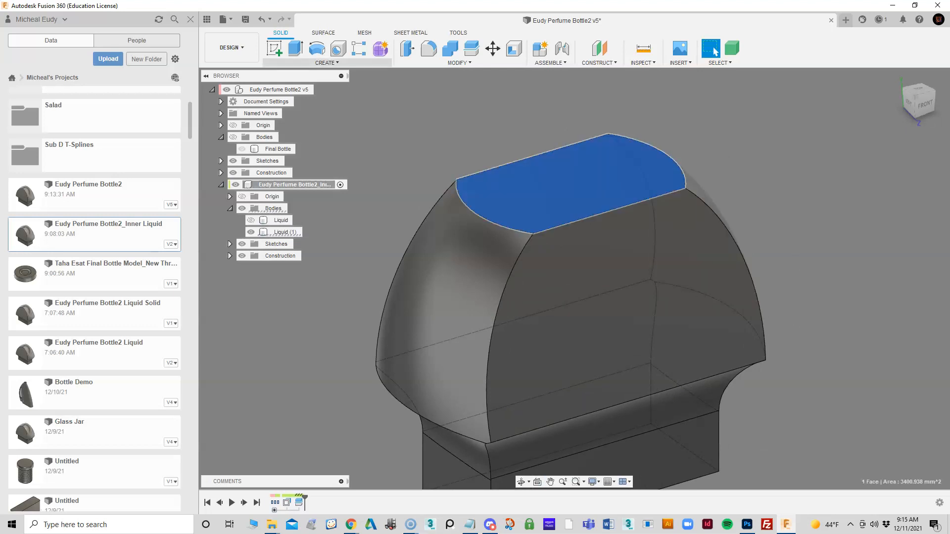
click(327, 62)
click(307, 117)
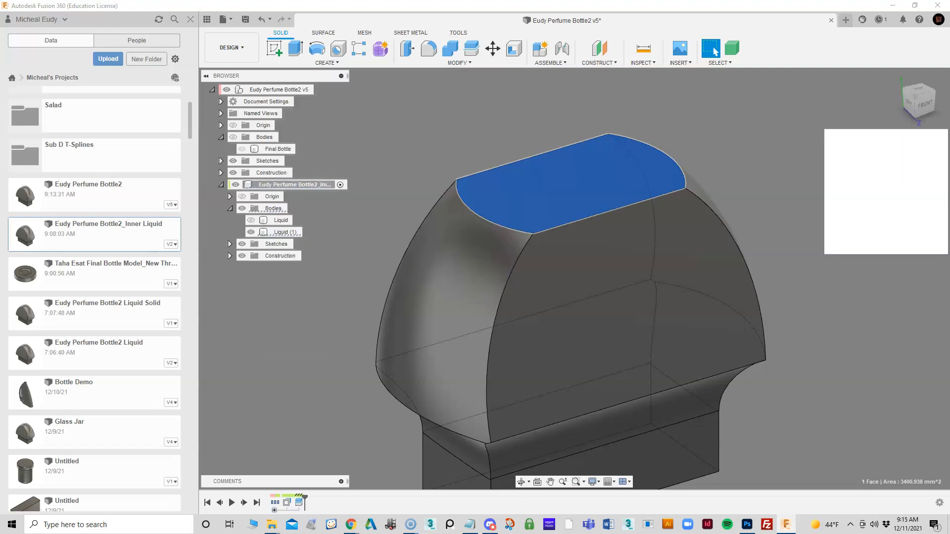
drag(554, 179, 555, 169)
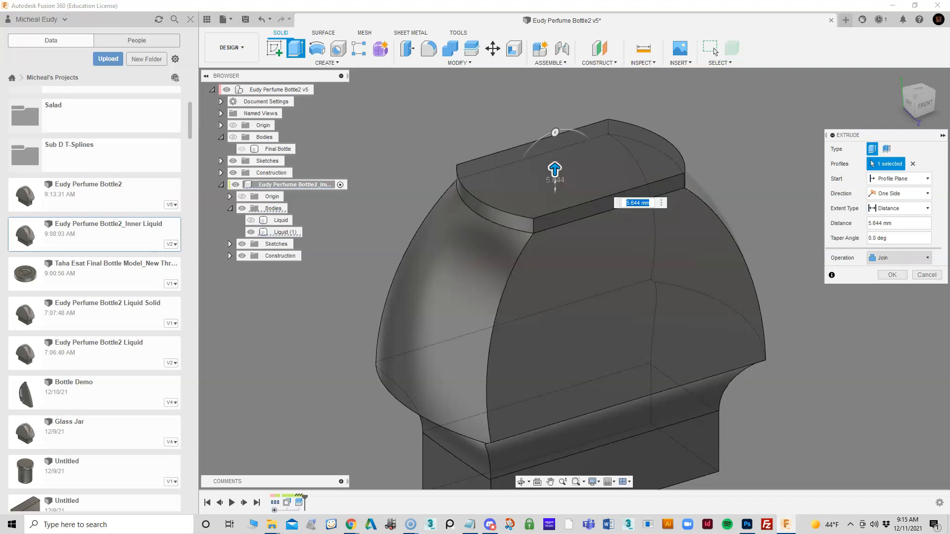
click(899, 257)
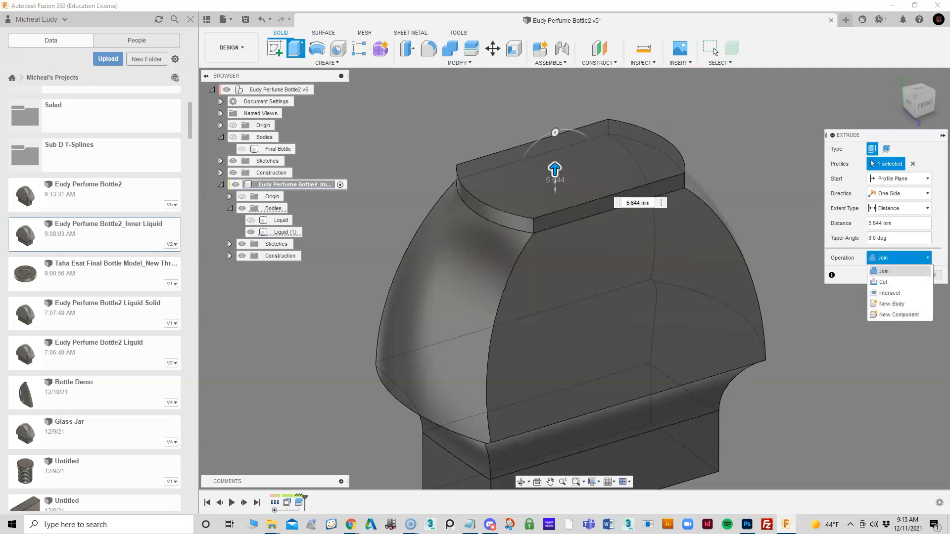
click(892, 304)
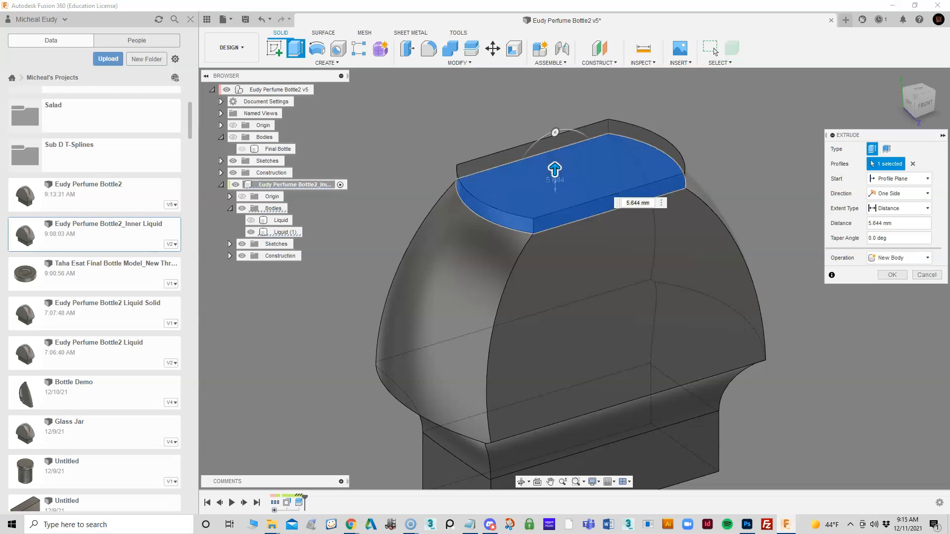
key(Return)
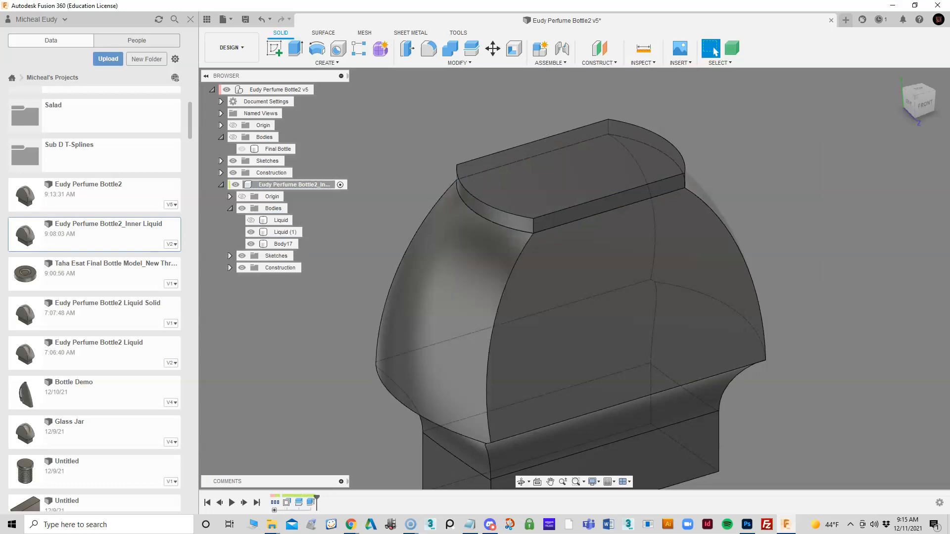
- Rename the newly extruded body as Cutter and leave it shown together with the lower liquid body
click(250, 232)
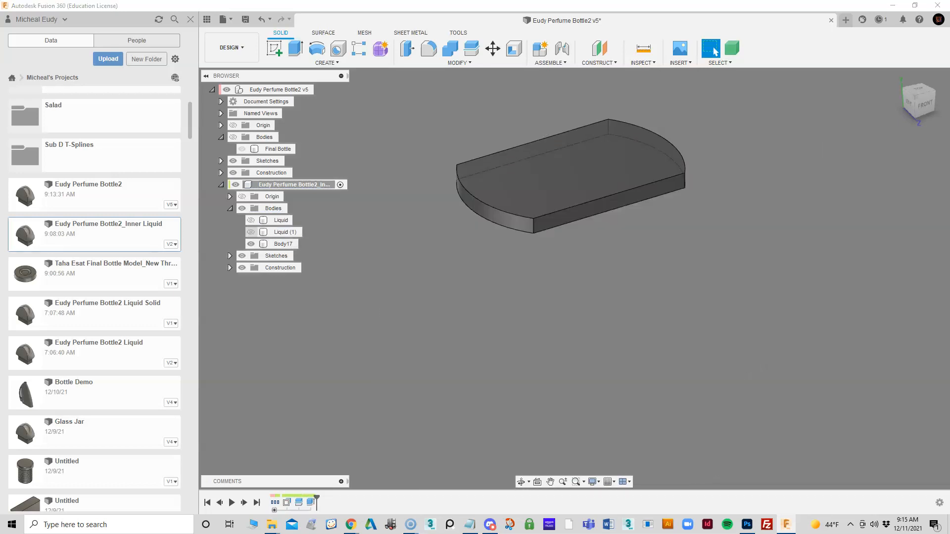
click(251, 244)
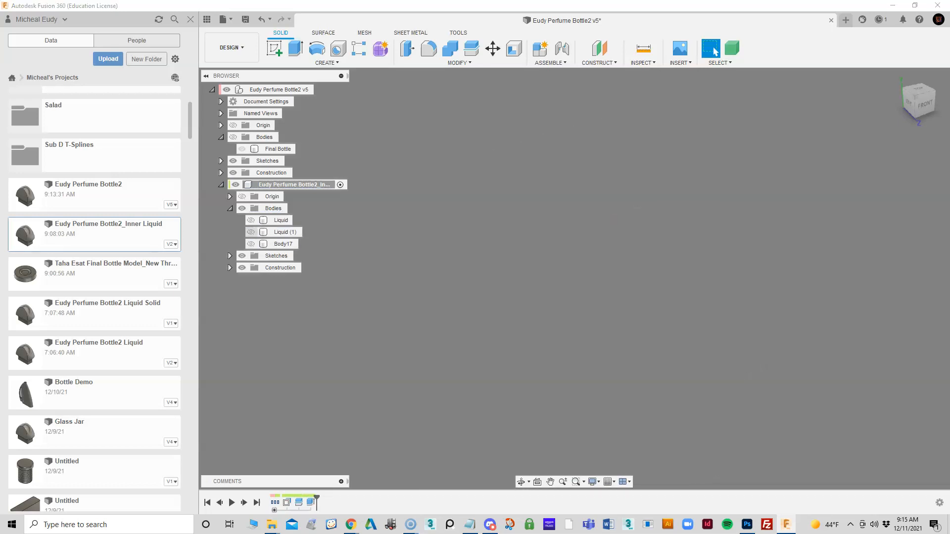
click(251, 232)
click(283, 244)
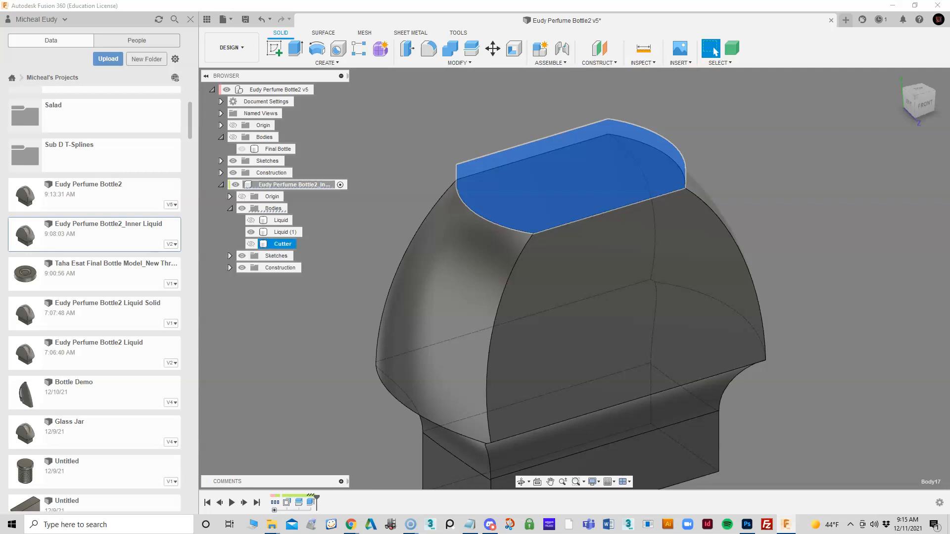
click(388, 201)
click(251, 244)
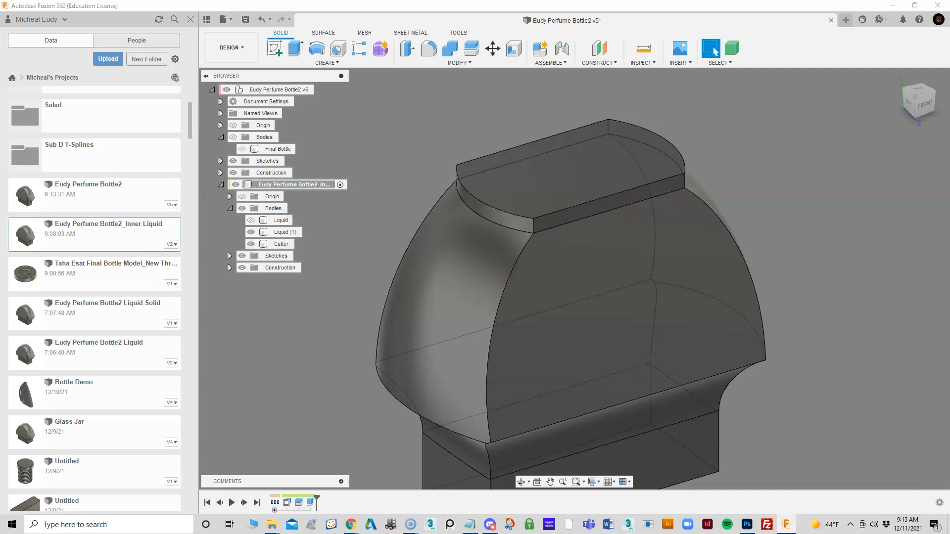
- Hide the lower liquid body so only the Cutter body is shown, with its underside accessible
click(279, 232)
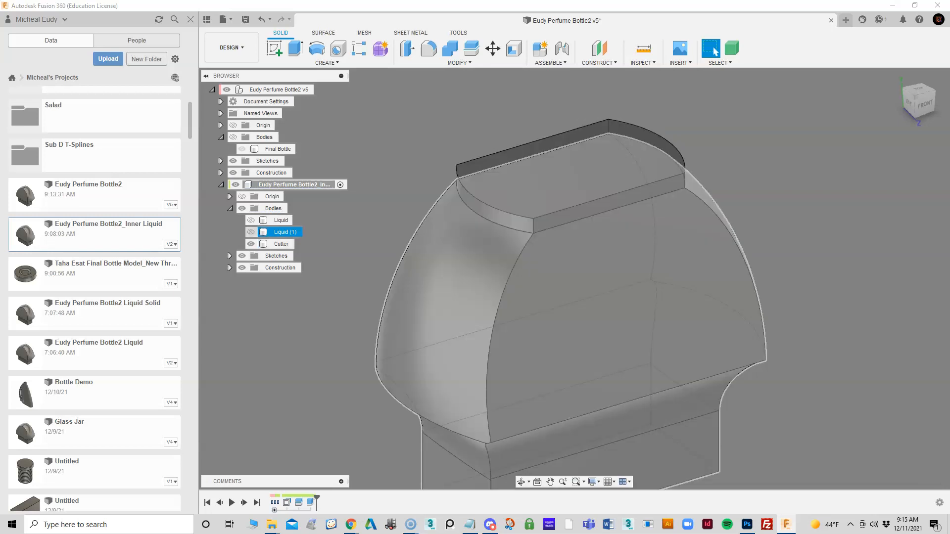
shift+middle_drag(540, 278, 544, 204)
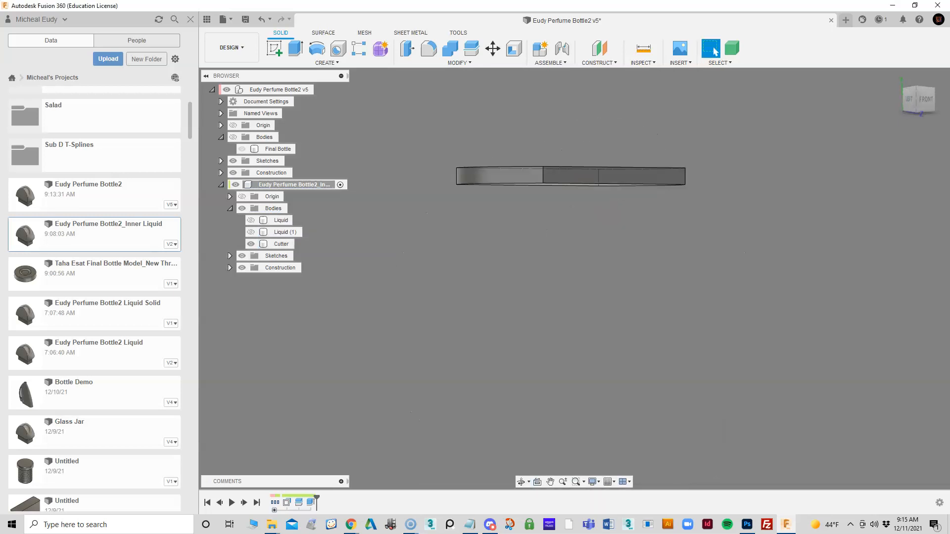
scroll(545, 203, up, 4)
scroll(543, 169, up, 1)
middle_drag(544, 168, 569, 166)
click(711, 48)
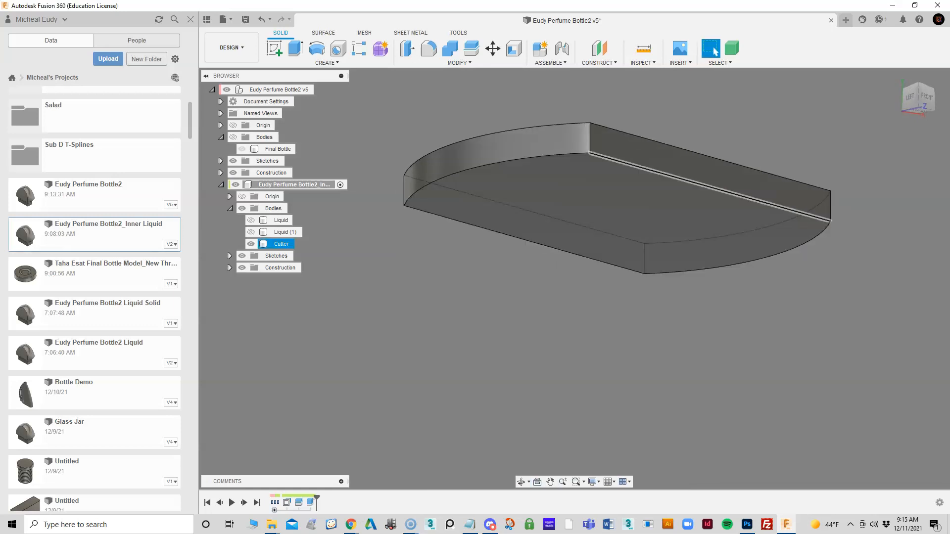
right_click(605, 158)
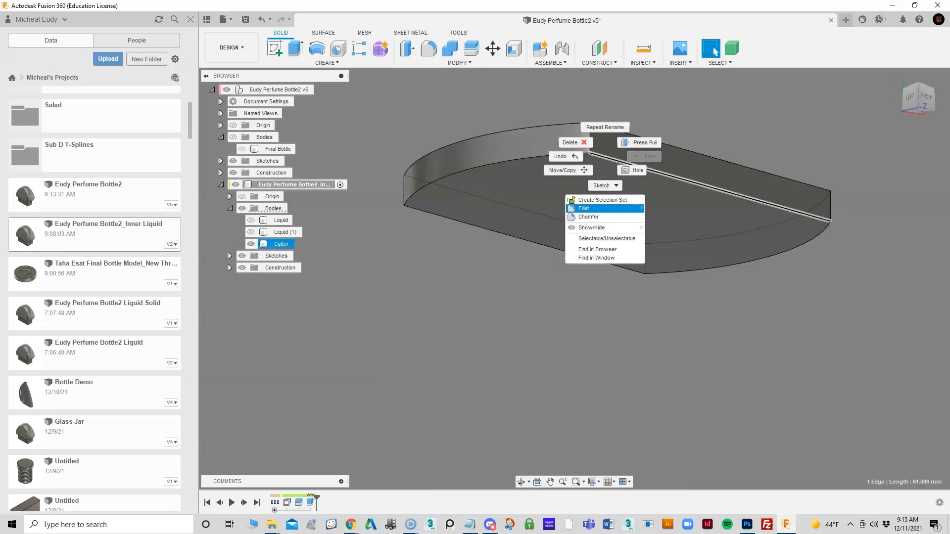
click(604, 208)
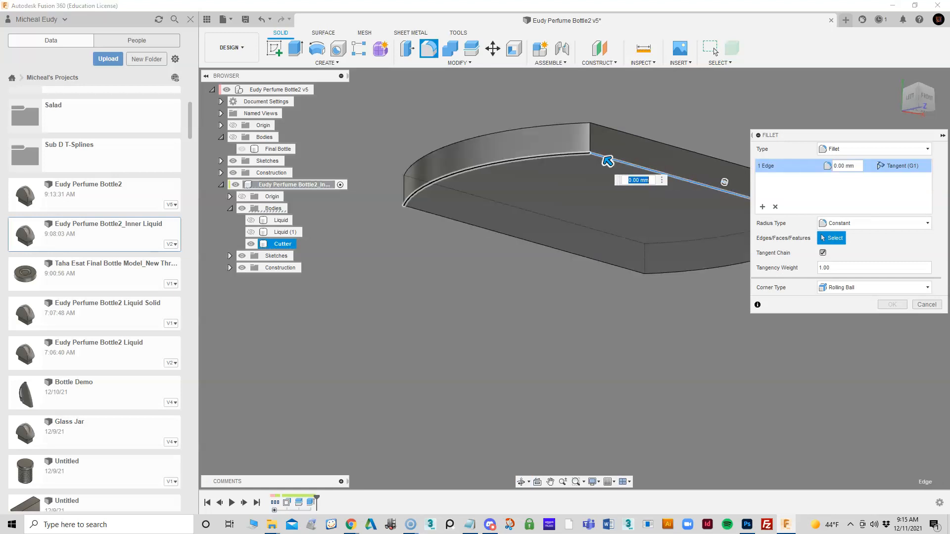
click(552, 157)
click(531, 242)
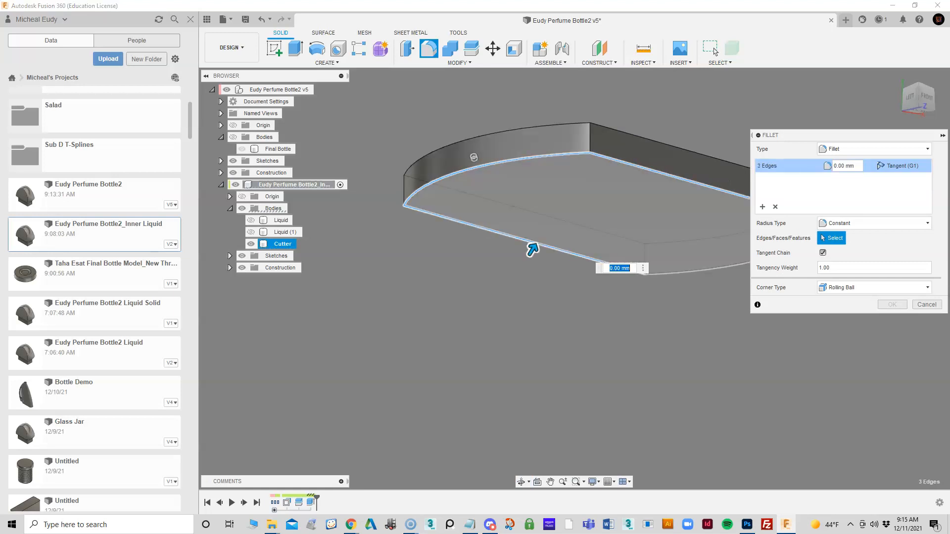
click(675, 273)
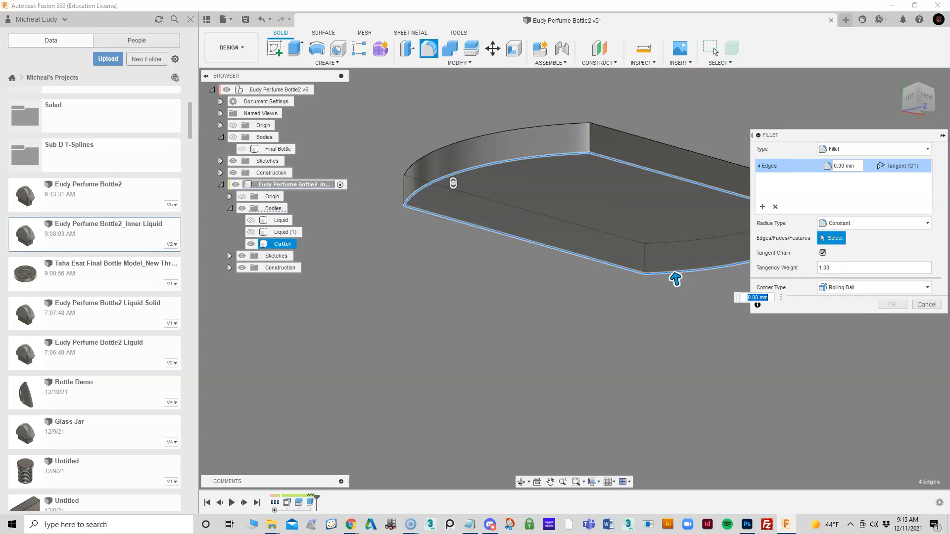
key(Escape)
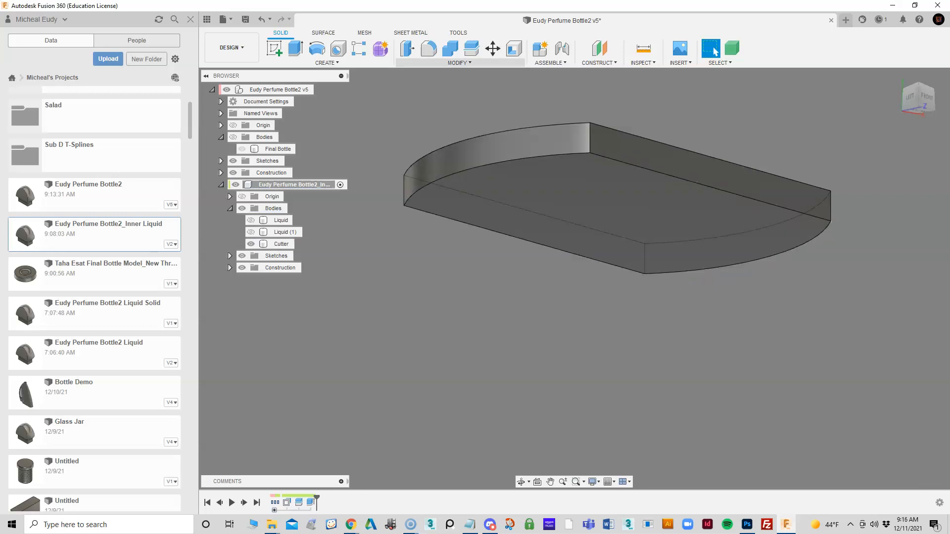
- Fillet all edges of the Cutter's bottom face with a constant radius of about 1.3 mm
click(460, 62)
key(Down)
key(Return)
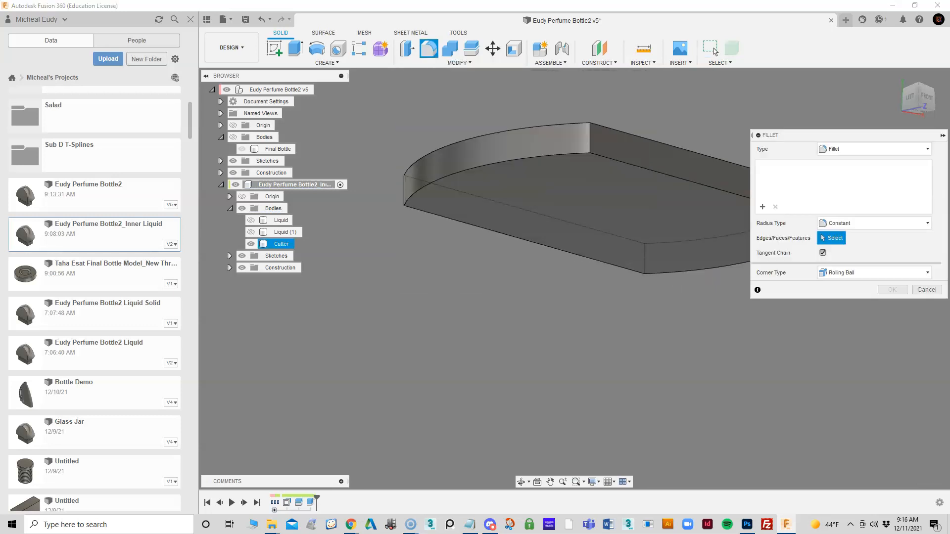
click(621, 211)
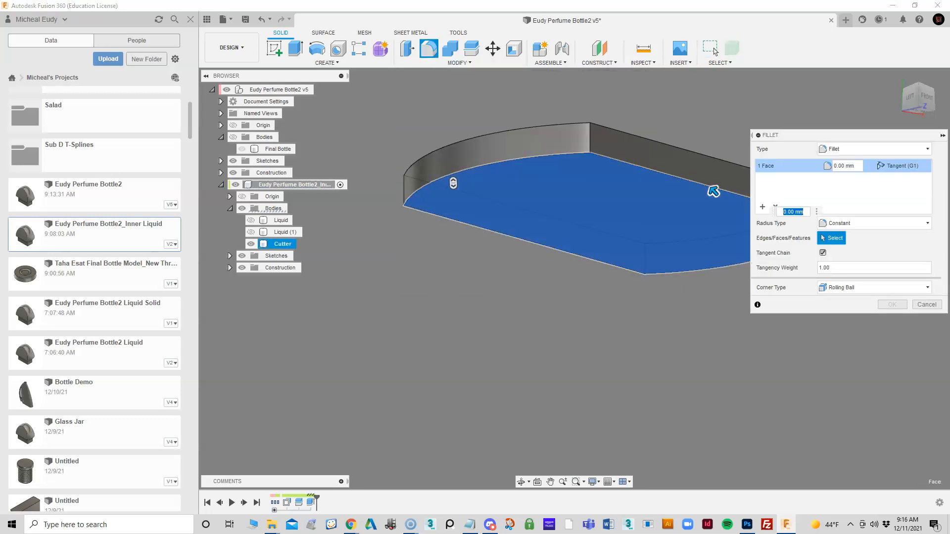
drag(713, 190, 712, 190)
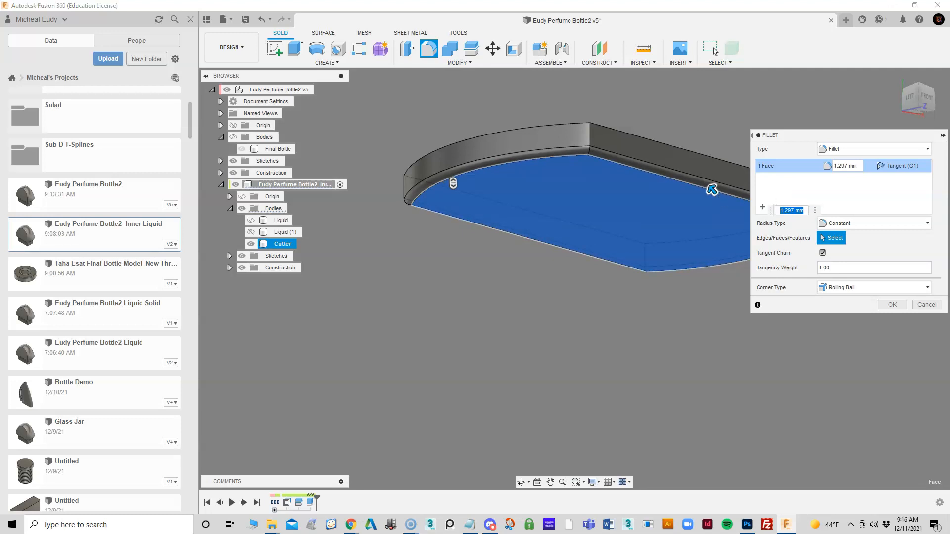
key(Return)
- Inspect the Cutter's rounded lower edges and switch to the front view
shift+middle_drag(712, 190, 671, 171)
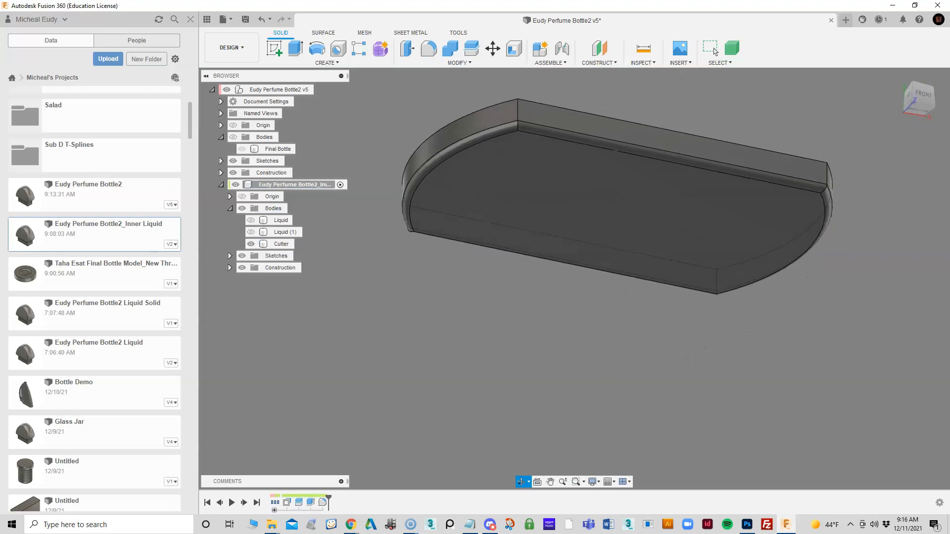
click(714, 51)
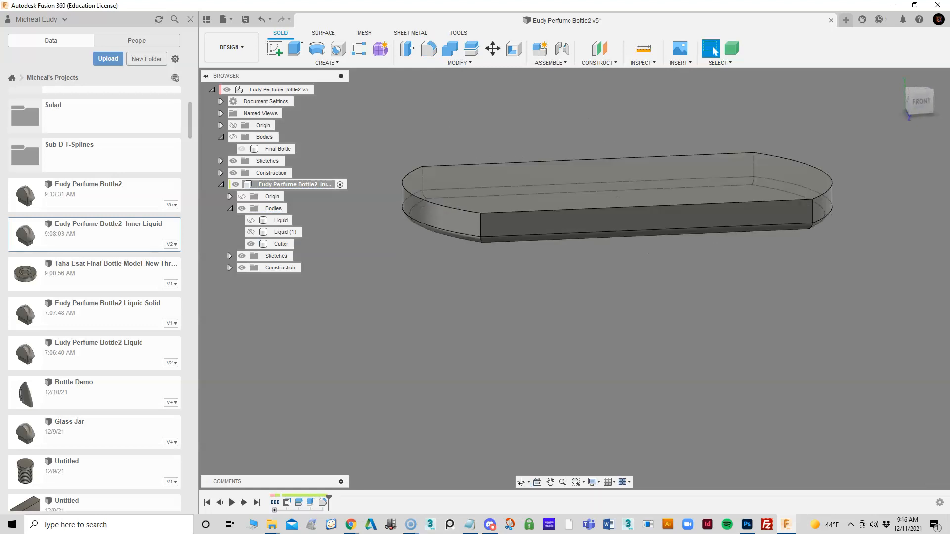
click(921, 101)
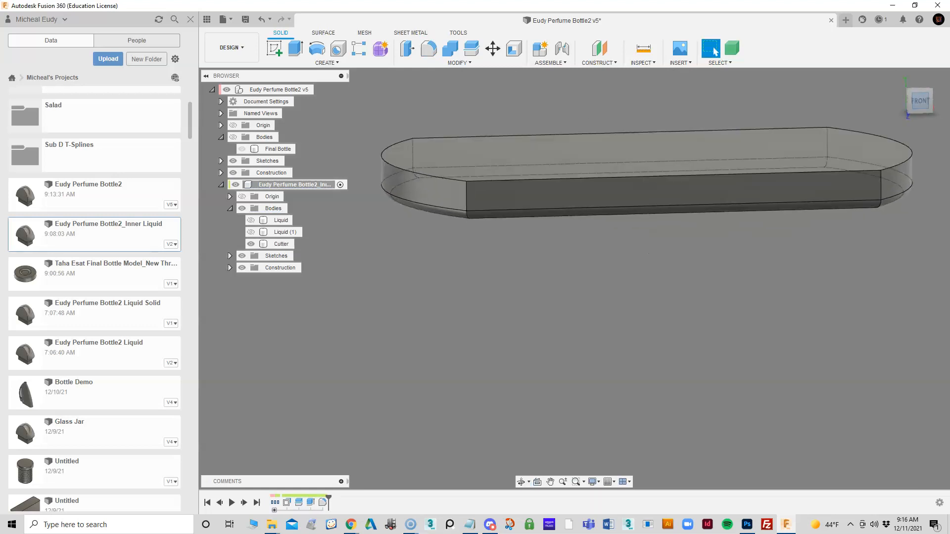
- Examine the Cutter's filleted corner profile and its full width from the front
middle_drag(693, 168, 742, 185)
scroll(743, 185, up, 1)
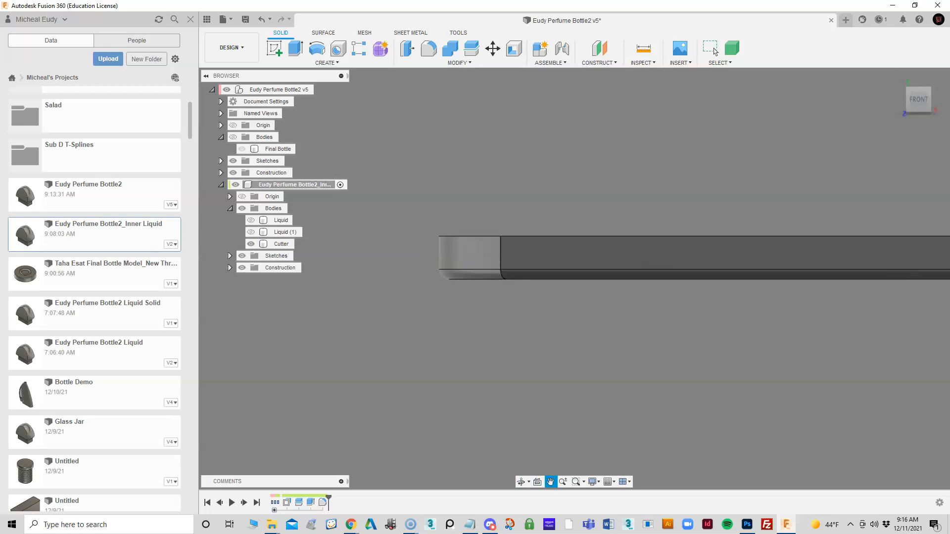
click(715, 51)
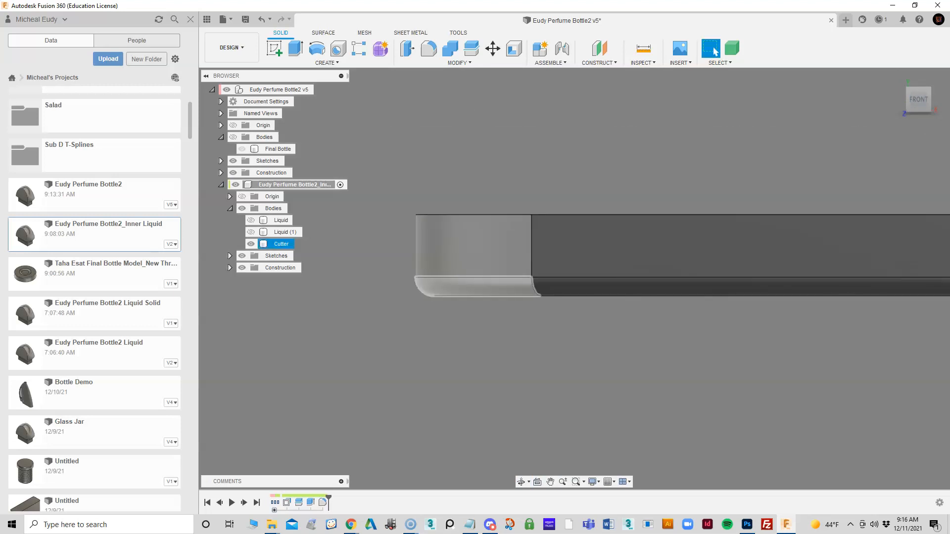
middle_drag(410, 302, 406, 299)
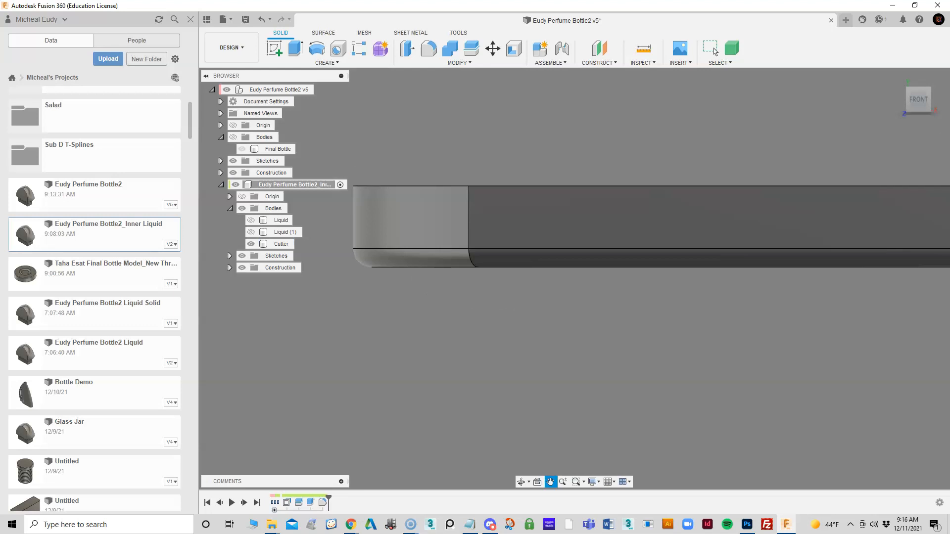
click(715, 51)
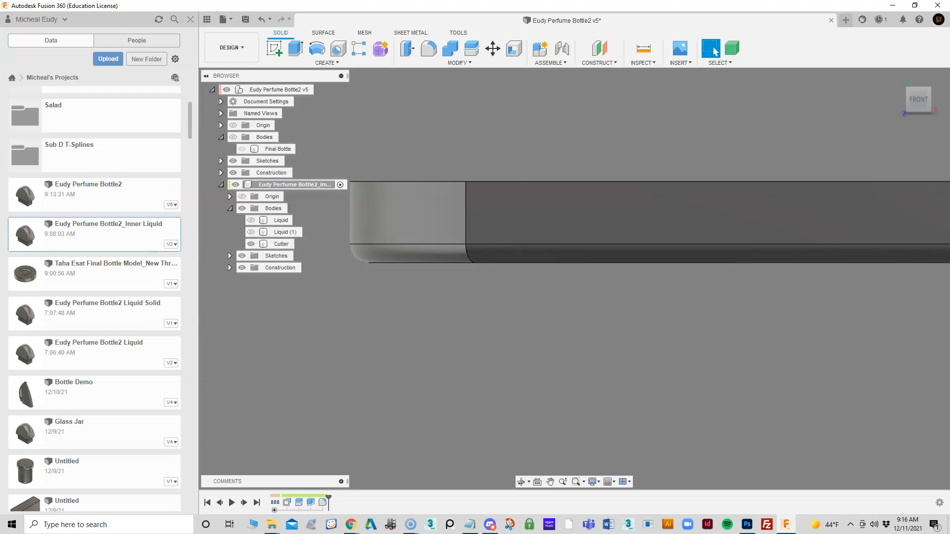
scroll(570, 303, down, 2)
middle_drag(576, 297, 489, 286)
scroll(520, 277, down, 3)
scroll(621, 297, down, 1)
middle_drag(622, 297, 547, 292)
scroll(547, 292, down, 1)
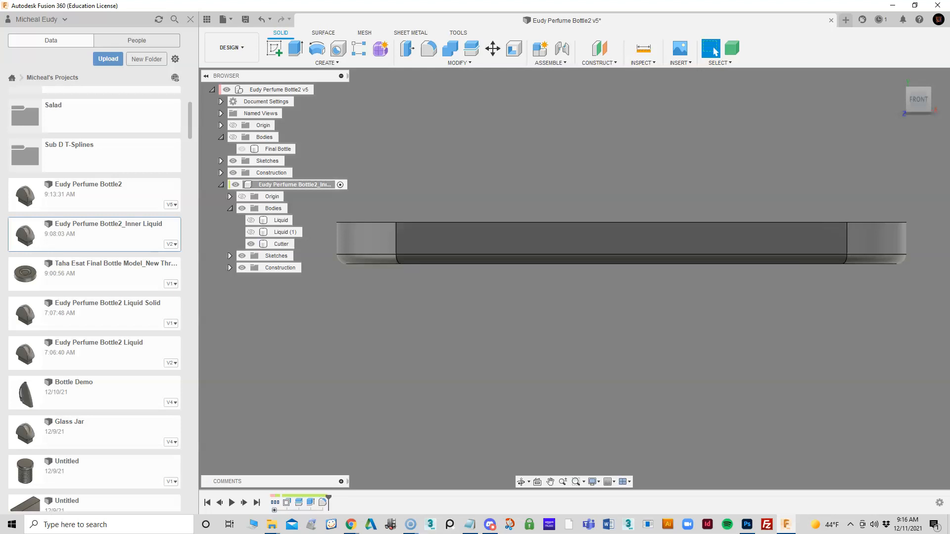
- Set up a non-uniform Scale of the Cutter body about the front corner vertex where the bottom fillet begins
click(460, 63)
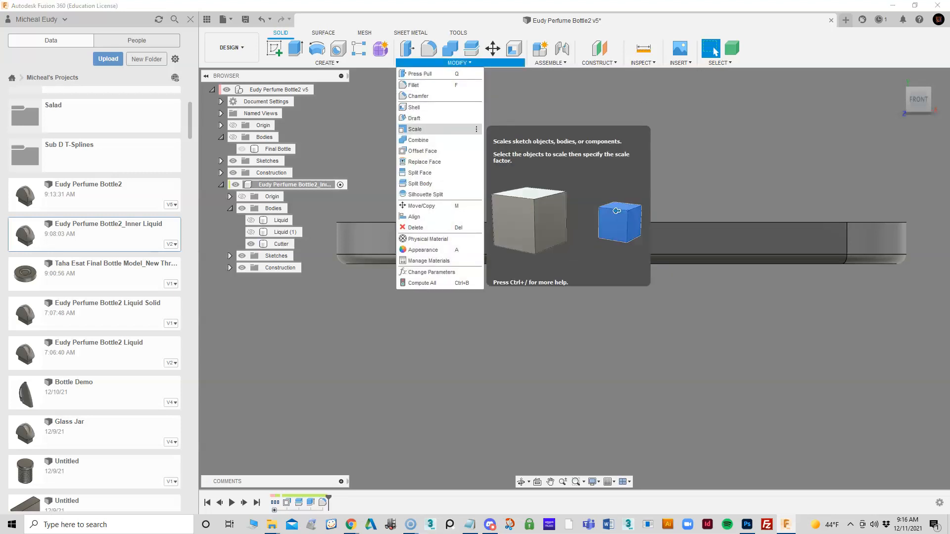
click(415, 129)
click(281, 244)
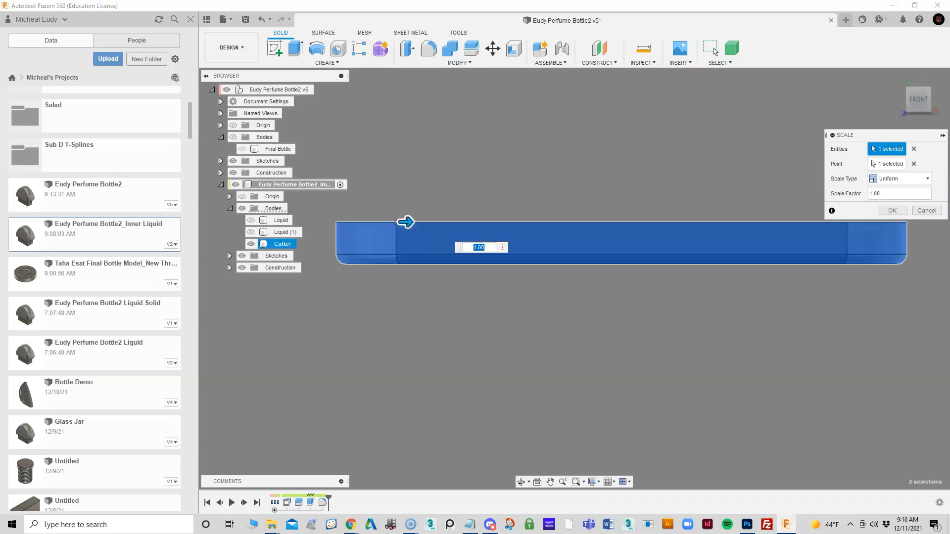
click(899, 178)
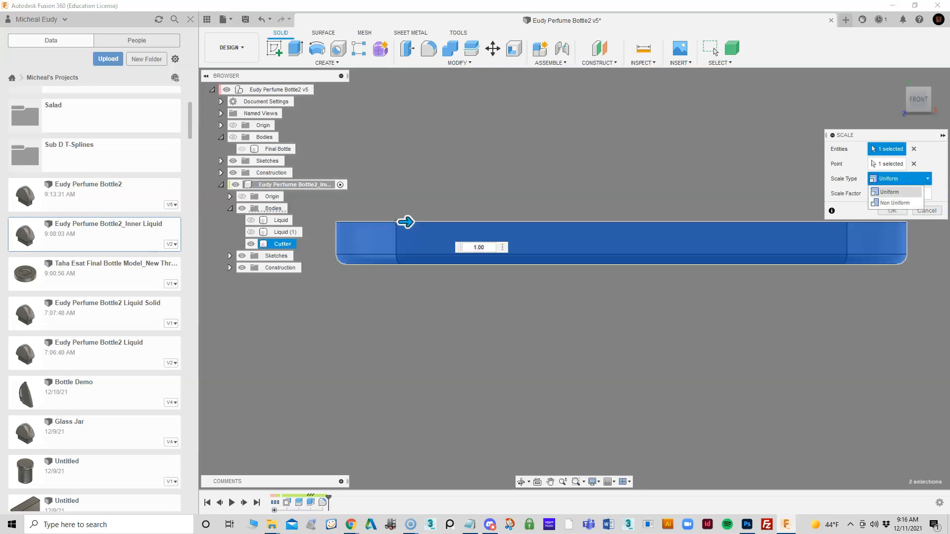
click(891, 203)
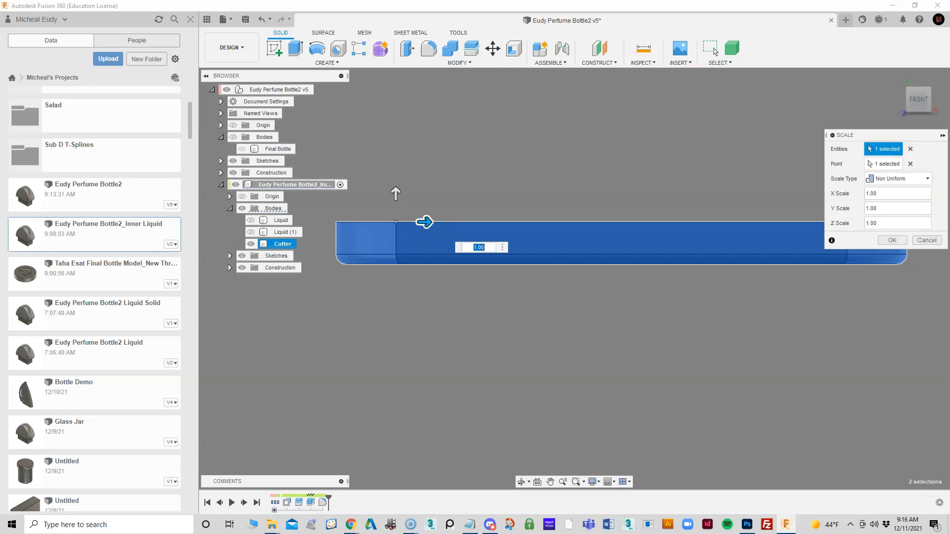
click(884, 164)
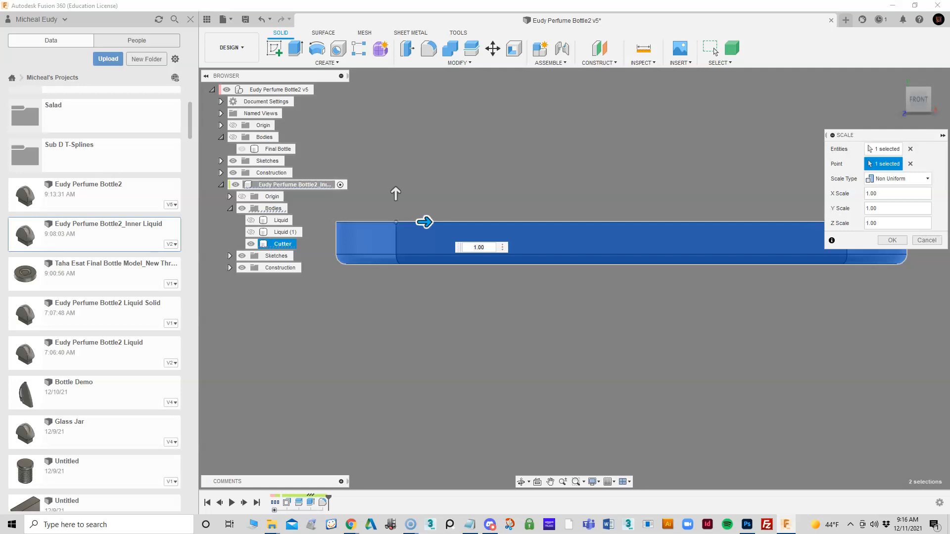
click(396, 255)
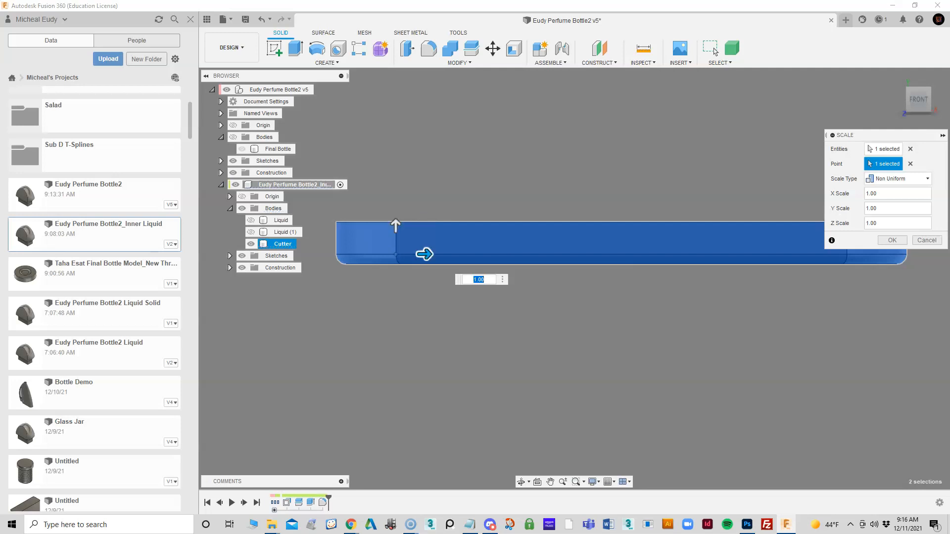
scroll(355, 291, up, 6)
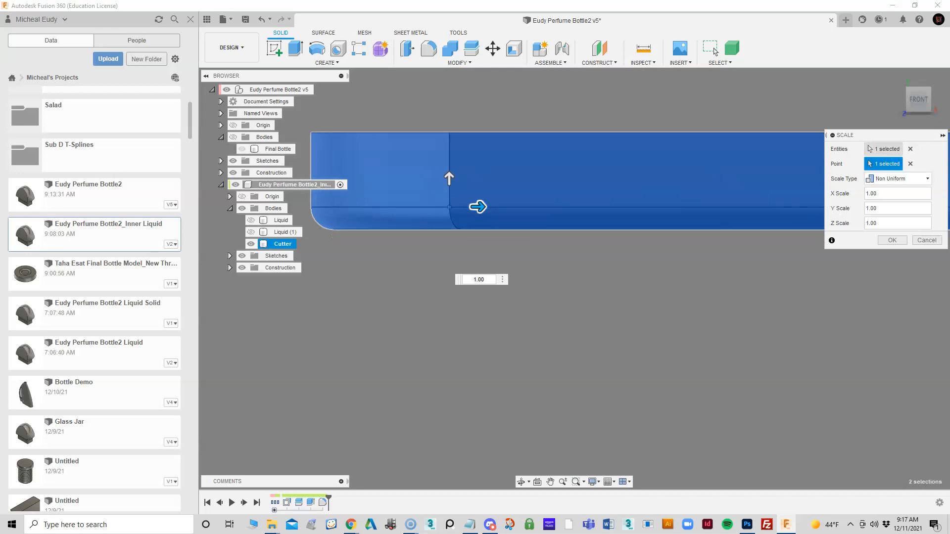
- Flatten the Cutter vertically with a Y scale of about 0.466, leaving the X and Z scales at 1.00
click(884, 149)
drag(450, 178, 449, 203)
drag(449, 262, 450, 327)
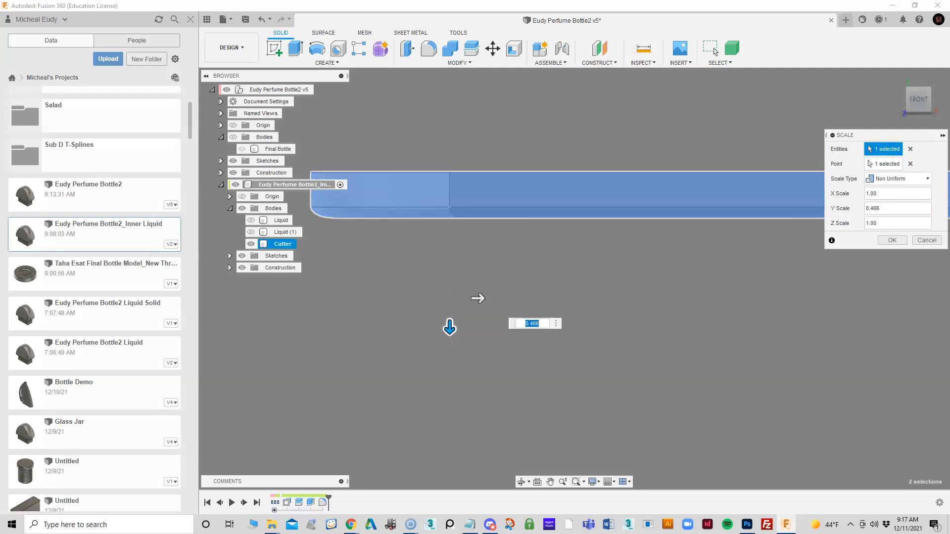
middle_drag(449, 297, 657, 345)
scroll(562, 291, up, 3)
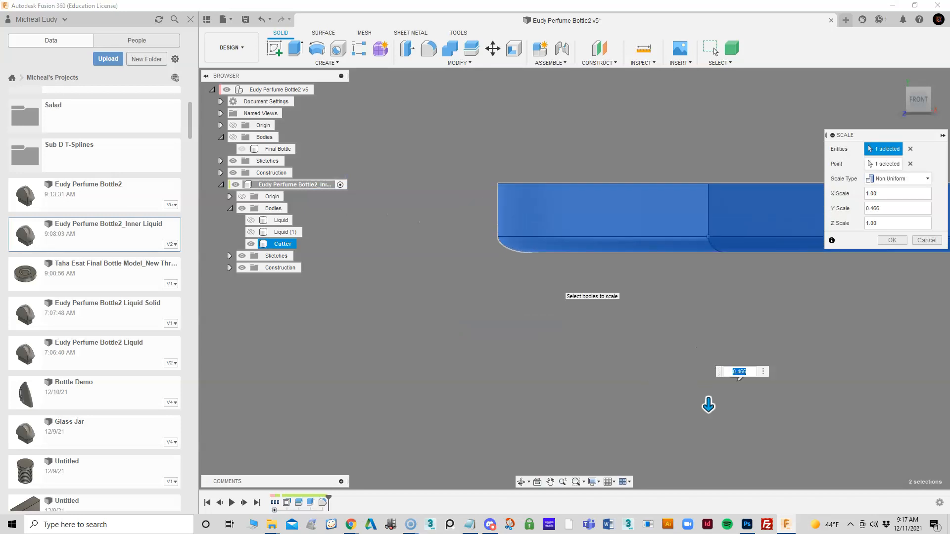
key(Return)
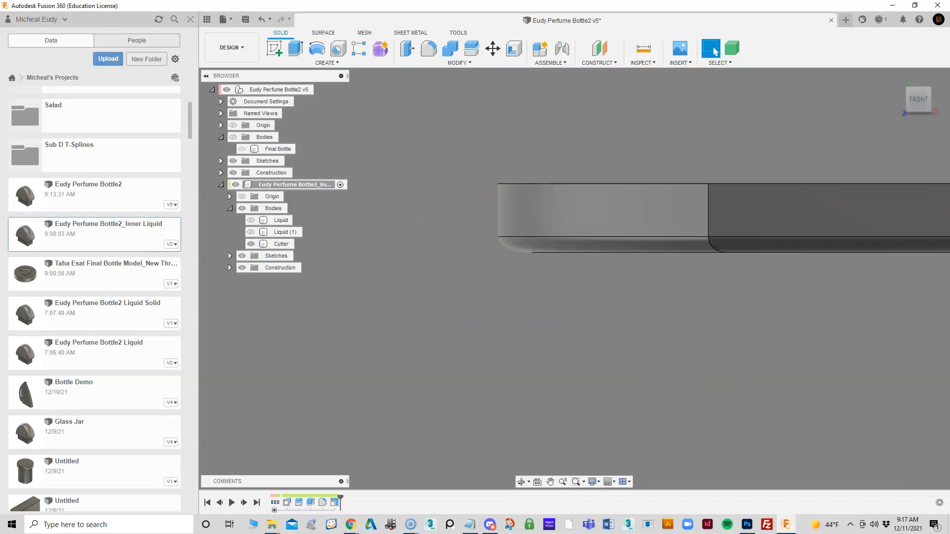
- Show the lower liquid body Liquid (1) again together with the Cutter
scroll(660, 291, down, 5)
middle_drag(657, 293, 543, 258)
scroll(543, 258, down, 3)
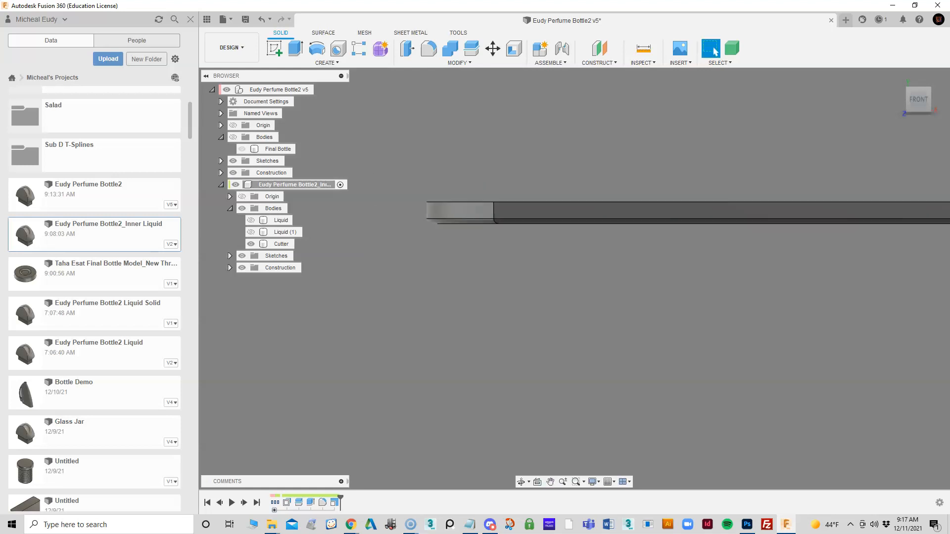
click(896, 77)
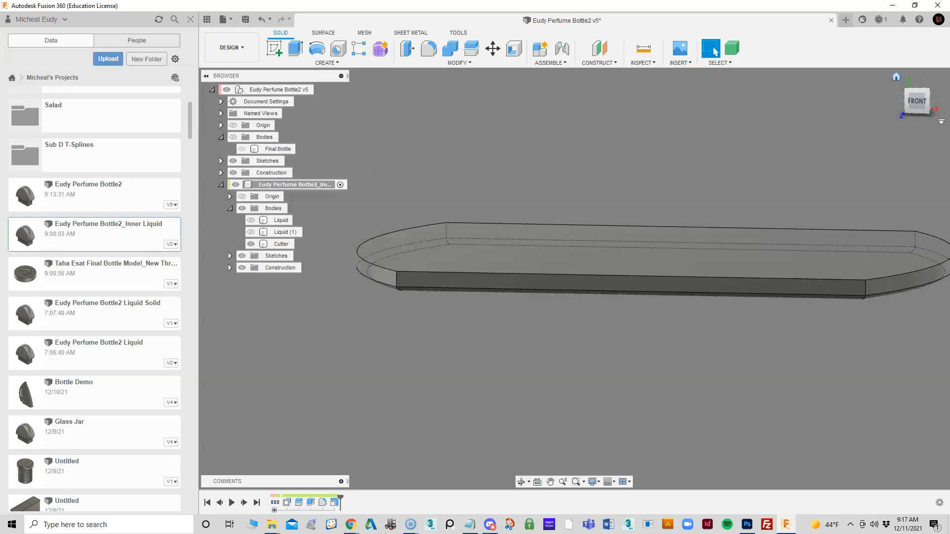
click(251, 232)
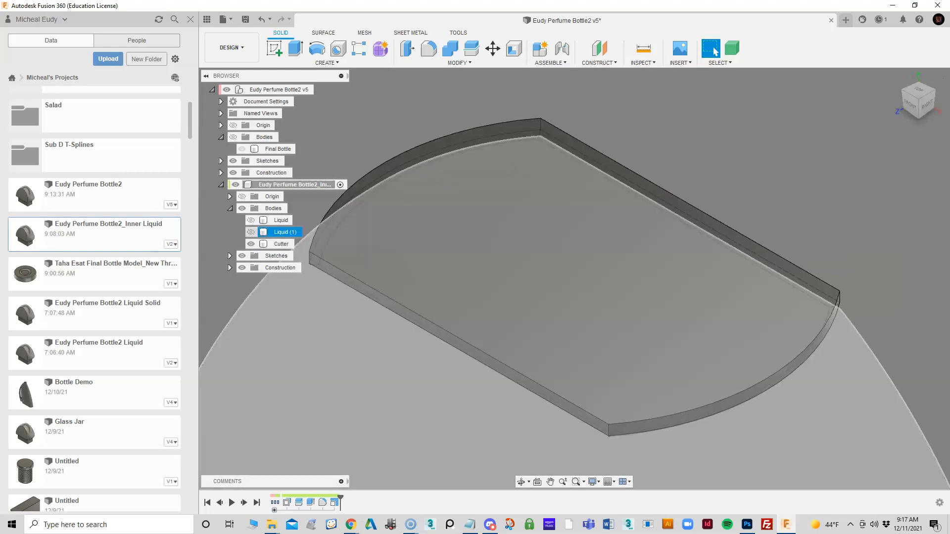
shift+middle_drag(395, 386, 594, 318)
right_click(245, 317)
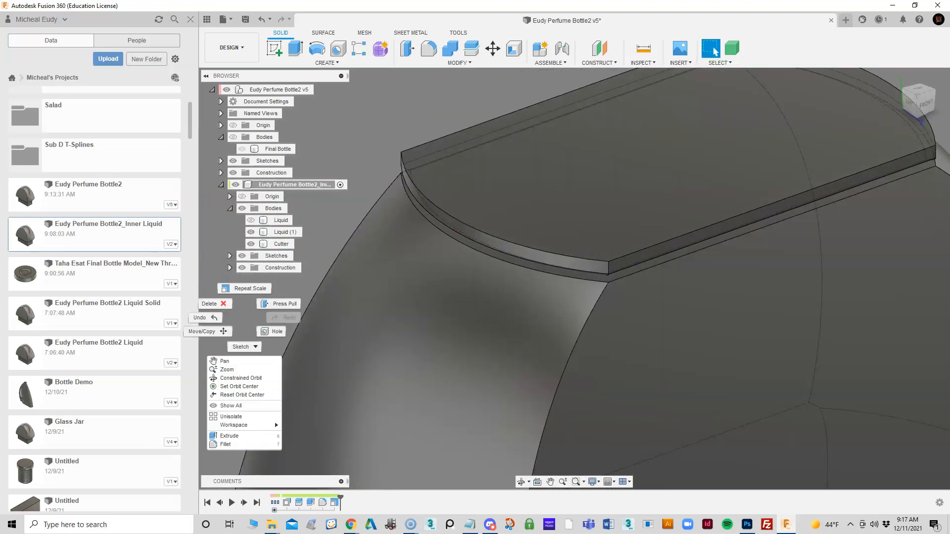
key(Escape)
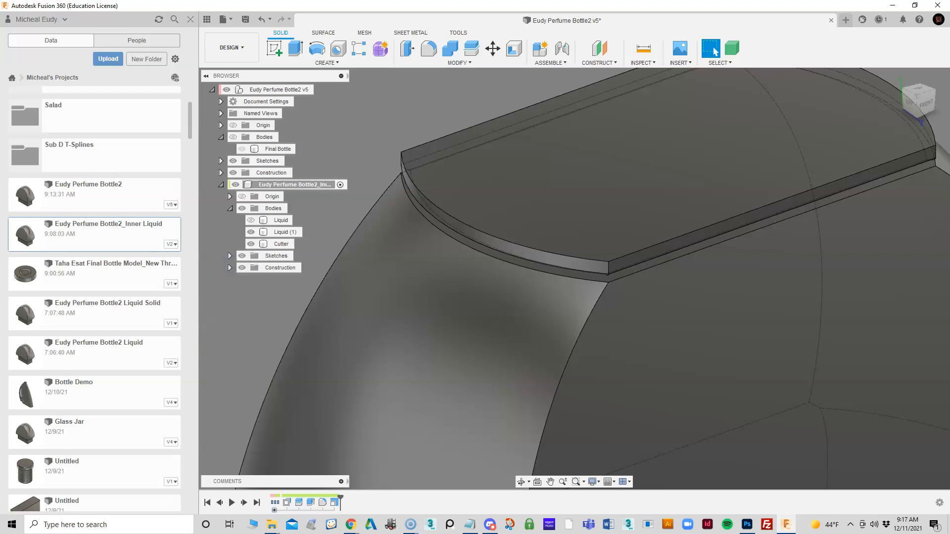
click(281, 244)
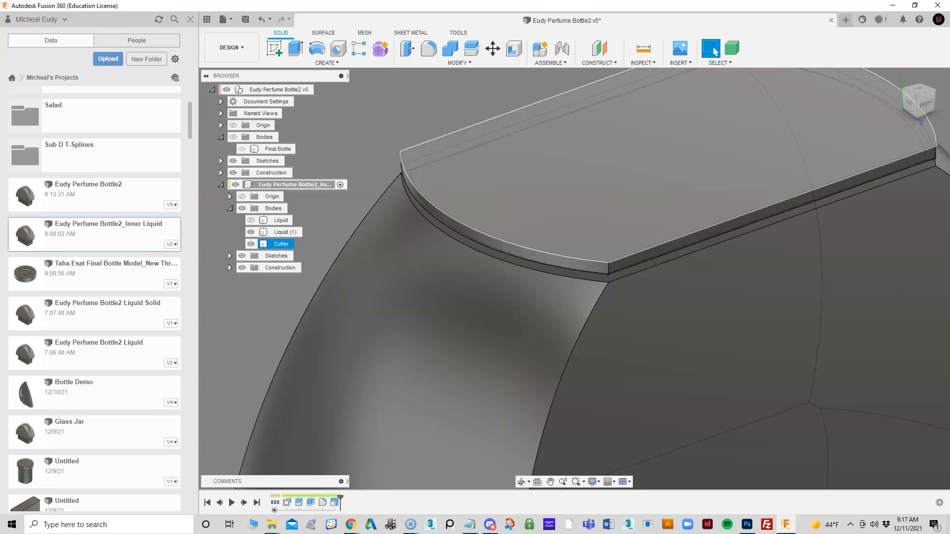
right_click(572, 173)
click(531, 186)
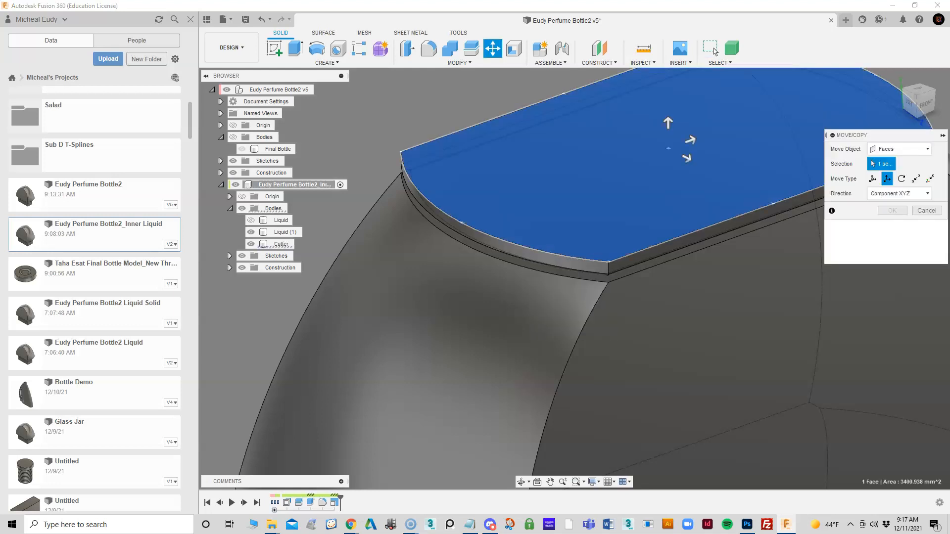
click(915, 149)
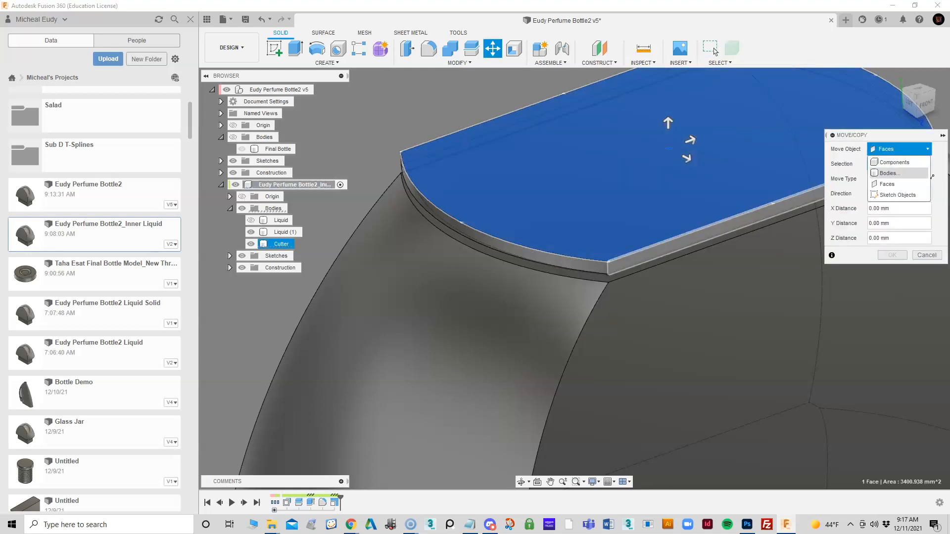
click(891, 174)
click(926, 211)
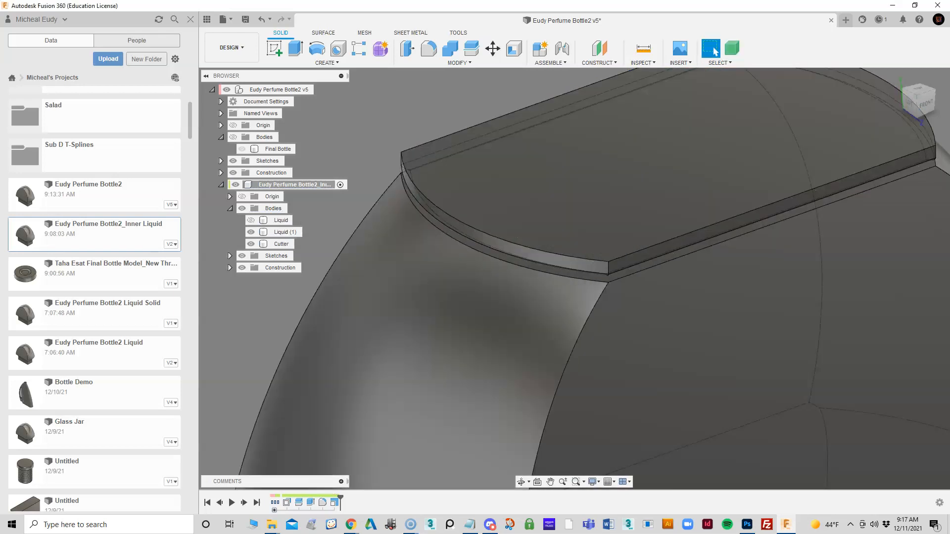
- Move the Cutter body down about 1.32 mm along Y so its rounded edge sinks into the liquid's top
right_click(355, 115)
key(m)
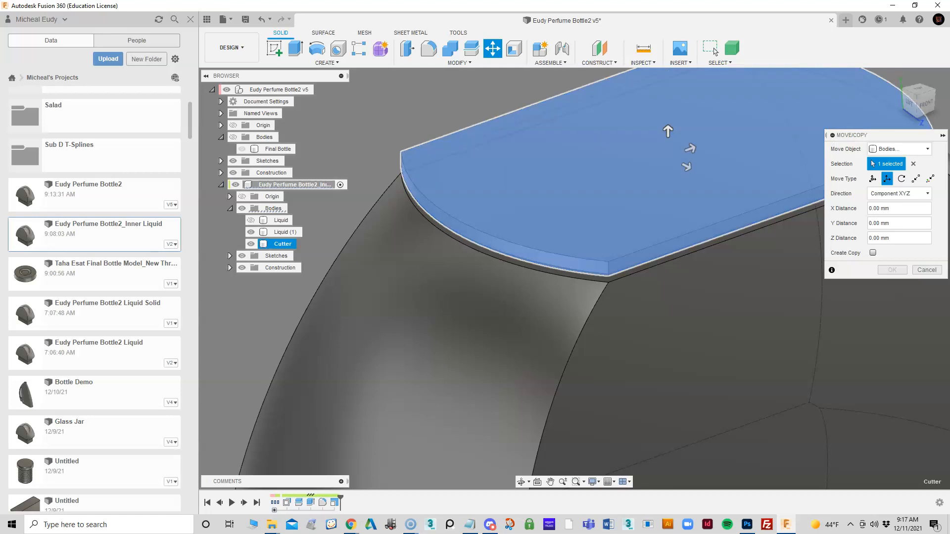
mouse_move(668, 131)
mouse_down()
mouse_move(668, 110)
mouse_move(668, 142)
mouse_up()
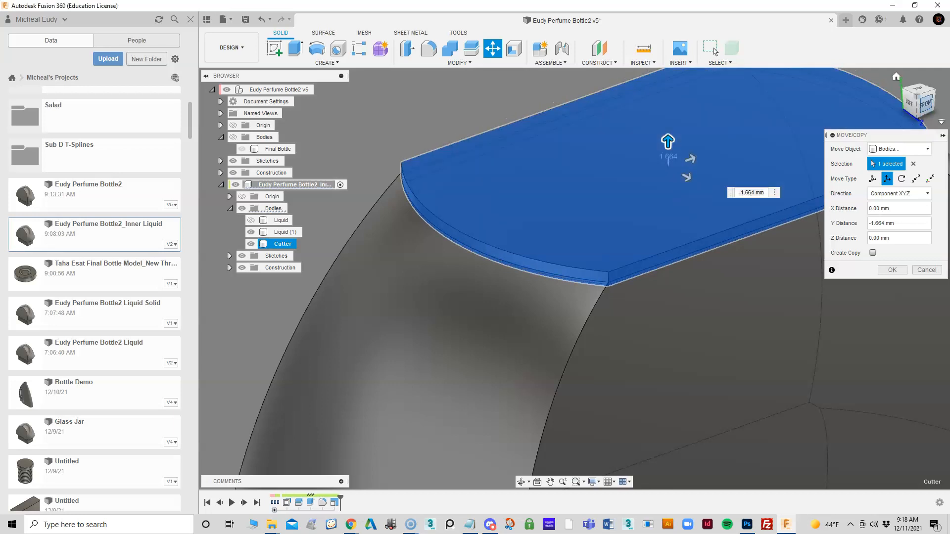
click(927, 104)
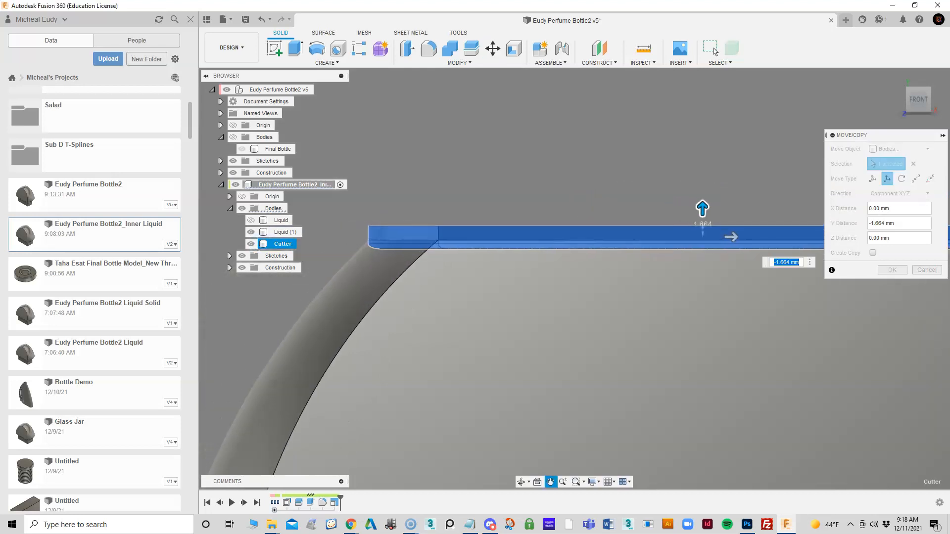
drag(703, 208, 702, 204)
click(715, 51)
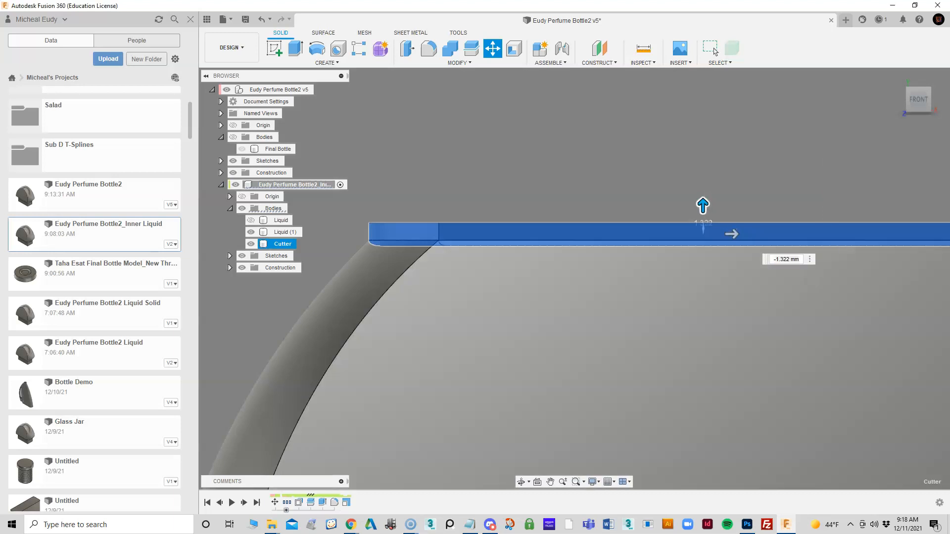
shift+middle_drag(441, 241, 472, 294)
click(281, 243)
- Cut Liquid (1) with the Cutter as the tool body using Combine with Keep Tools enabled, and hide the Cutter
scroll(503, 201, down, 6)
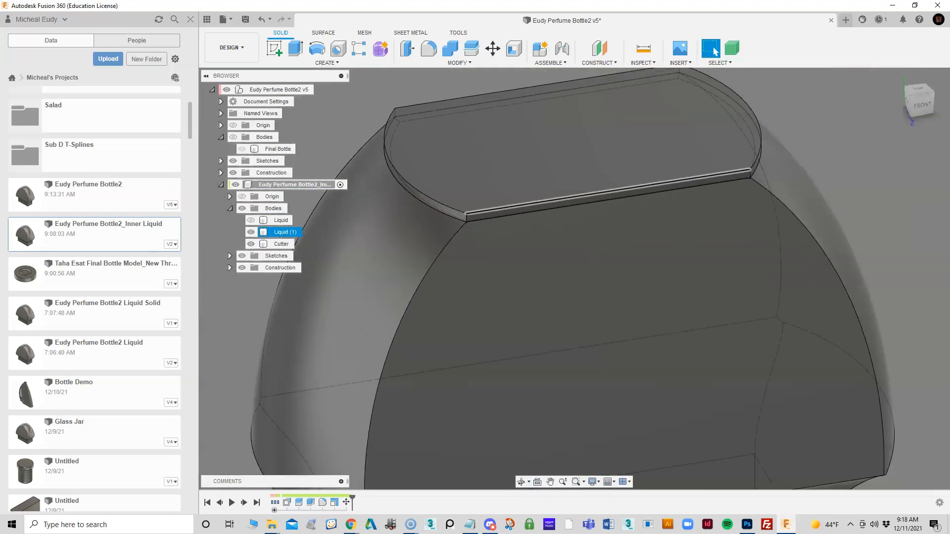
middle_drag(505, 223, 524, 246)
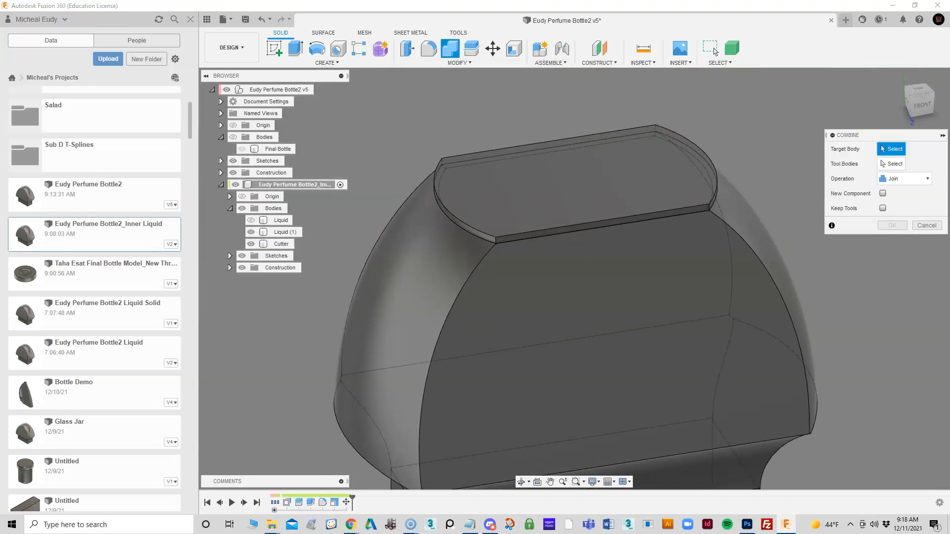
click(285, 232)
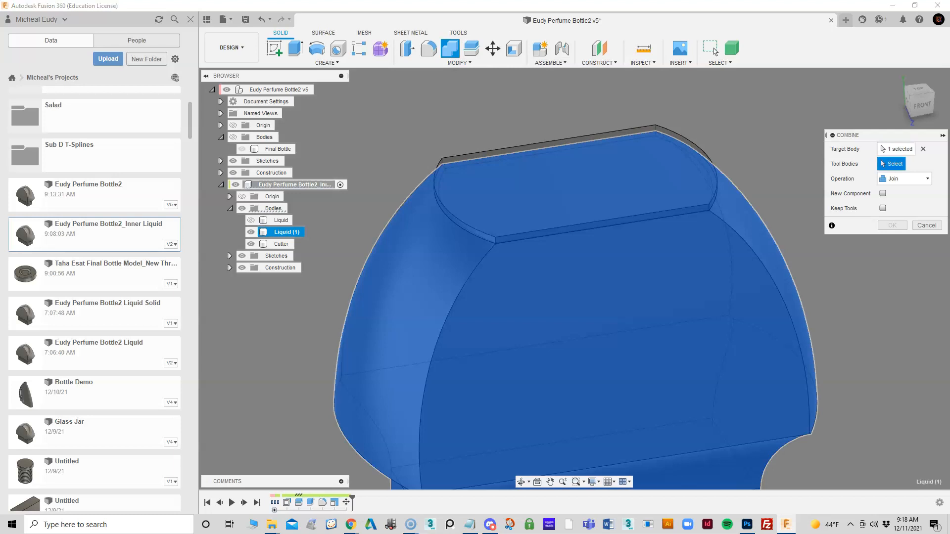
click(904, 178)
click(890, 202)
click(281, 244)
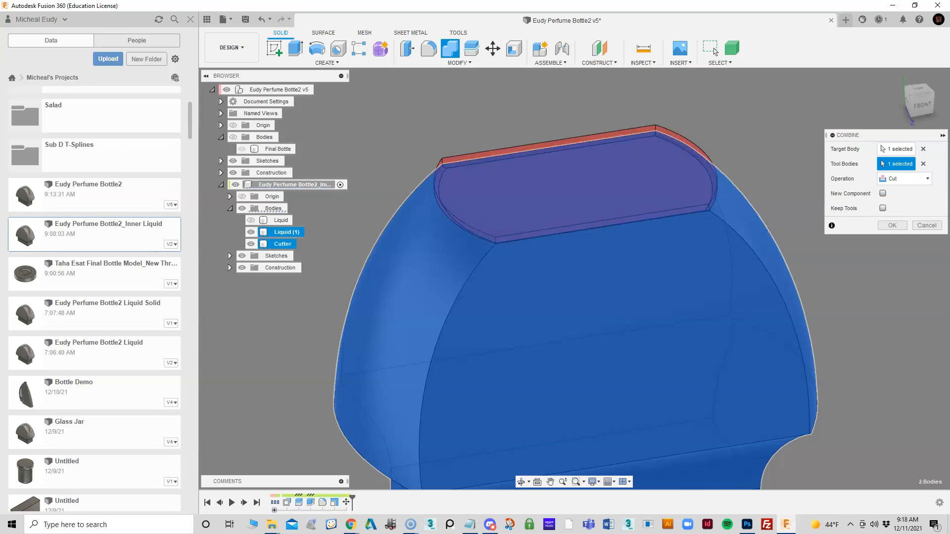
click(883, 209)
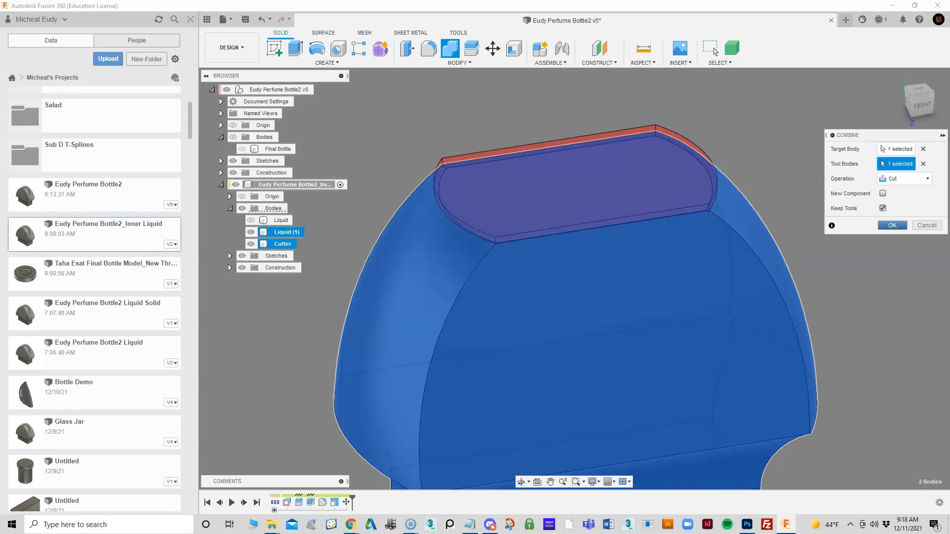
click(892, 225)
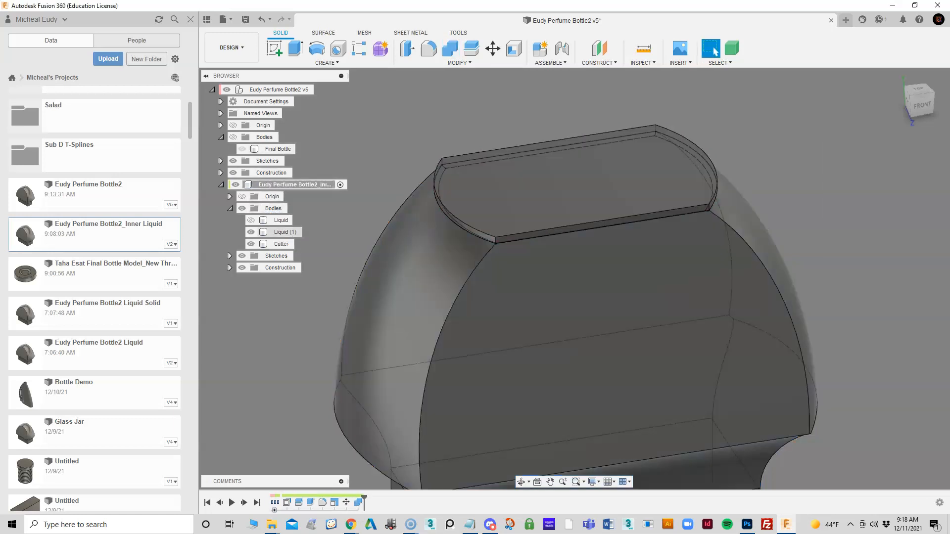
click(251, 244)
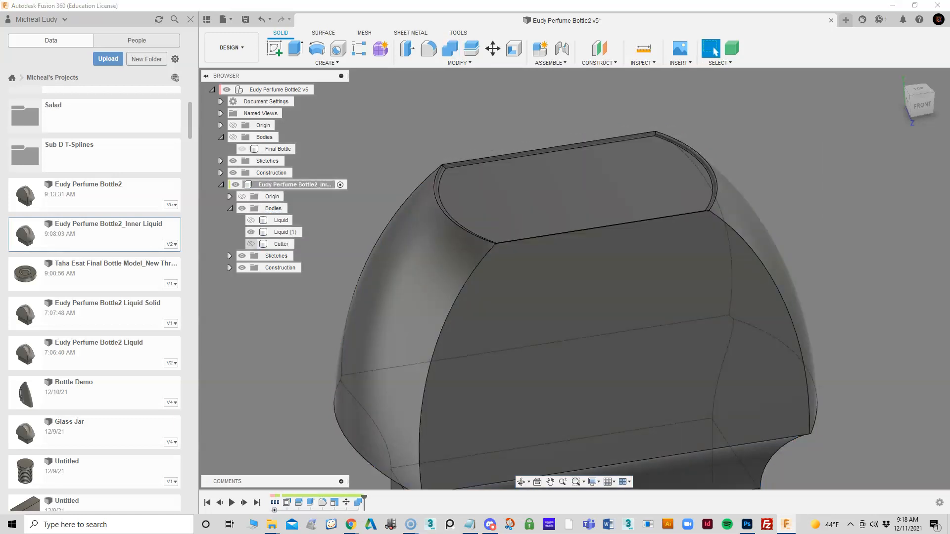
- Examine the cut top surface and rounded rim of the Liquid (1) body from several angles
click(280, 232)
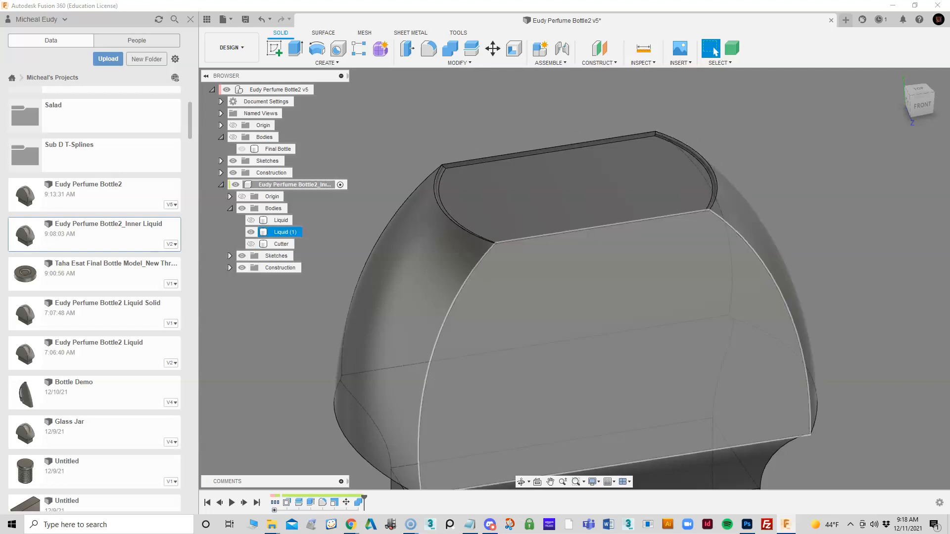
scroll(310, 277, up, 5)
shift+middle_drag(569, 277, 509, 213)
scroll(623, 257, down, 3)
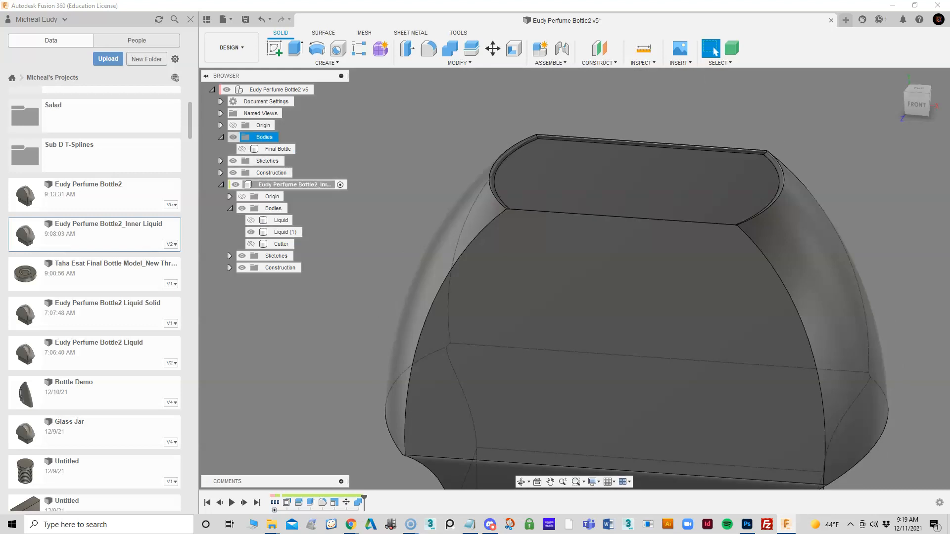
- Show the Final Bottle body around the liquid and activate the top-level bottle component
click(241, 149)
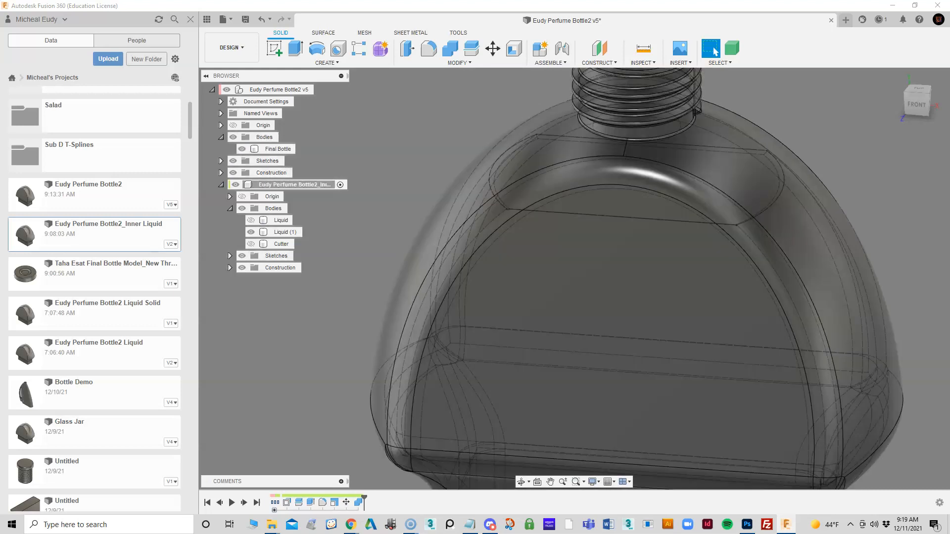
scroll(289, 291, down, 1)
shift+middle_drag(316, 292, 551, 275)
middle_drag(355, 343, 364, 341)
scroll(364, 341, down, 1)
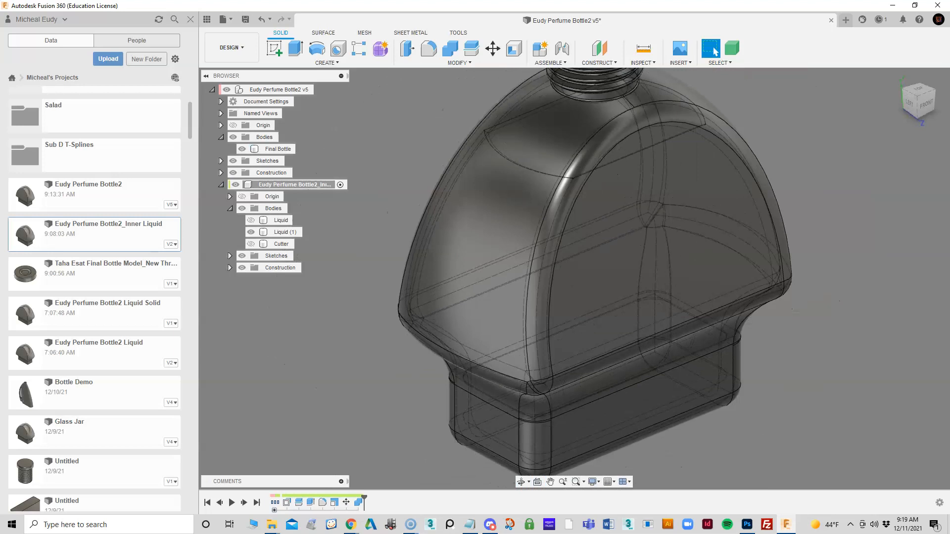
scroll(373, 384, down, 1)
middle_drag(374, 381, 349, 416)
scroll(391, 417, down, 1)
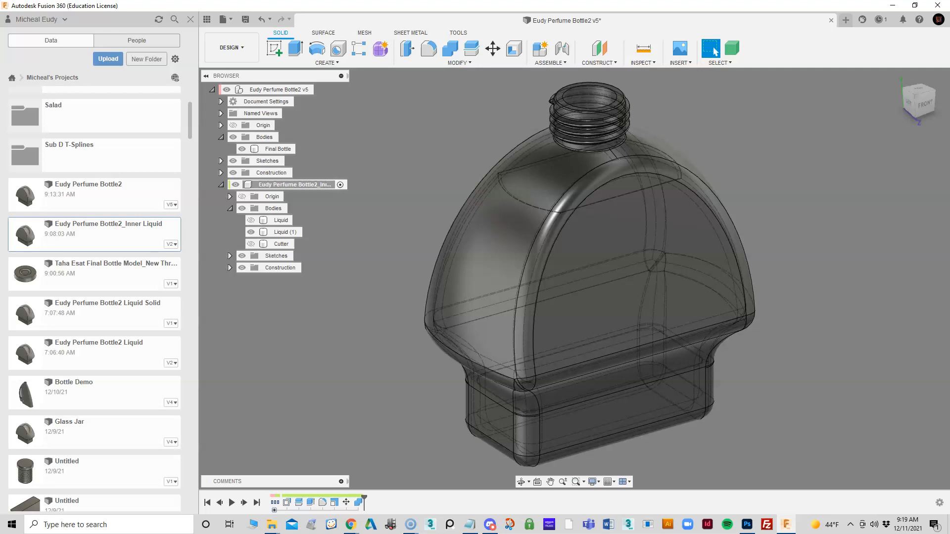
click(318, 89)
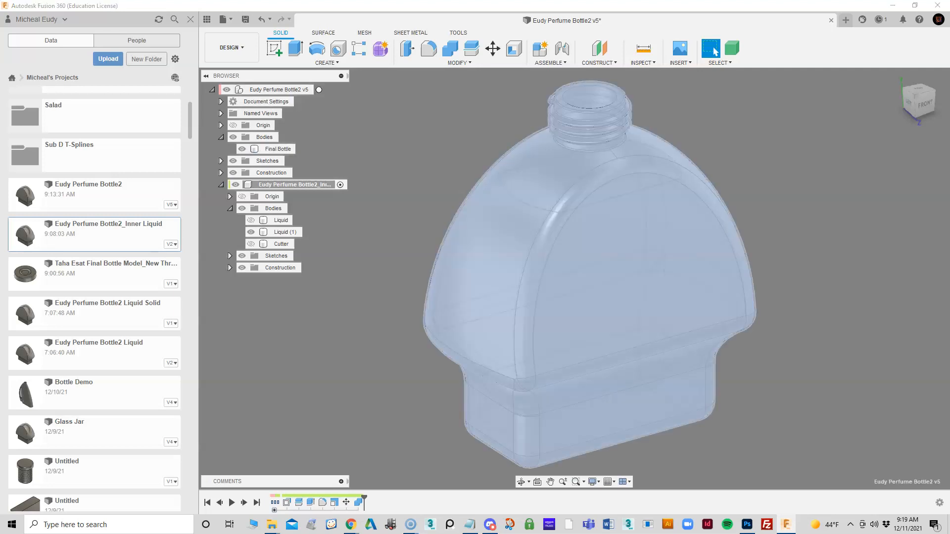